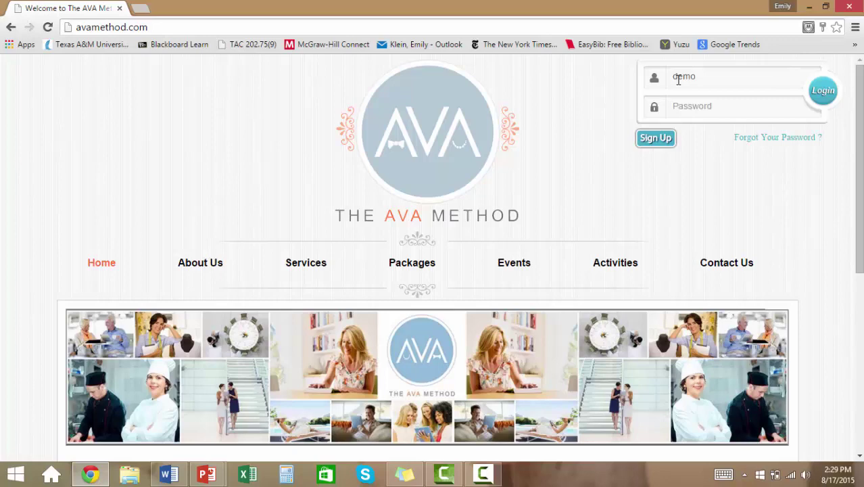
- Sign in with the account credentials and go to Settings > Proposal Setup
{"action": "type", "text": "demo"}
{"action": "key", "text": "Return"}
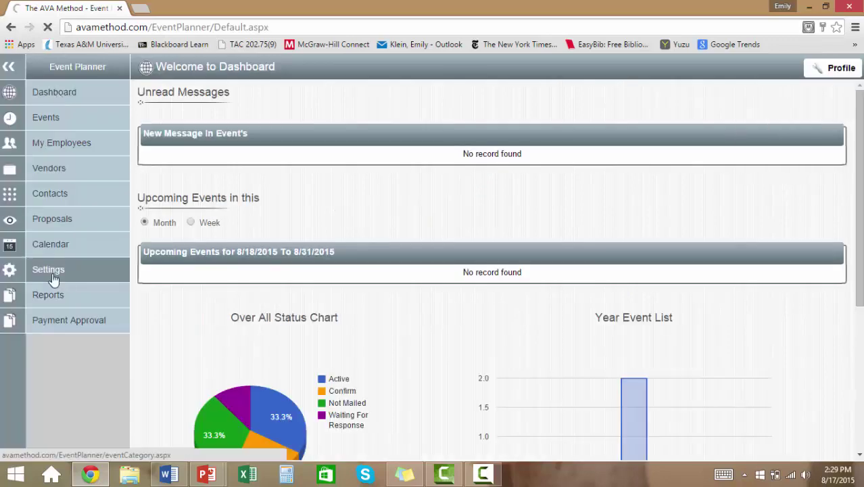
{"action": "left_click", "coordinate": [47, 270]}
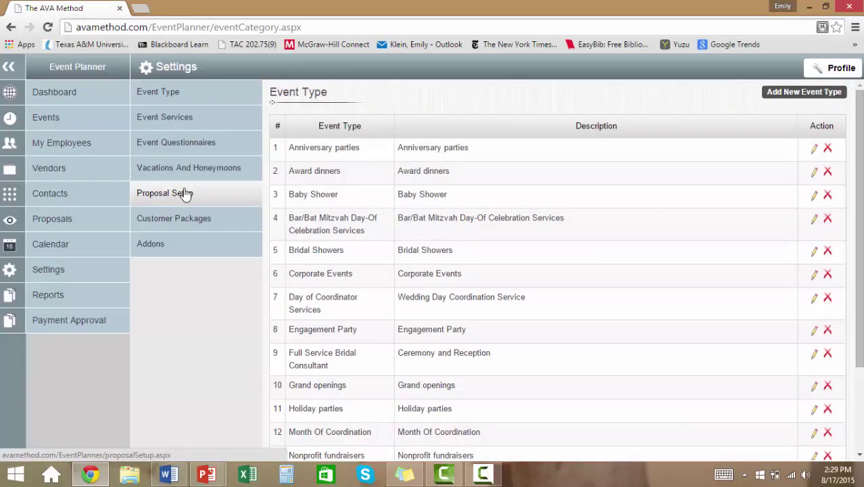
{"action": "left_click", "coordinate": [184, 193]}
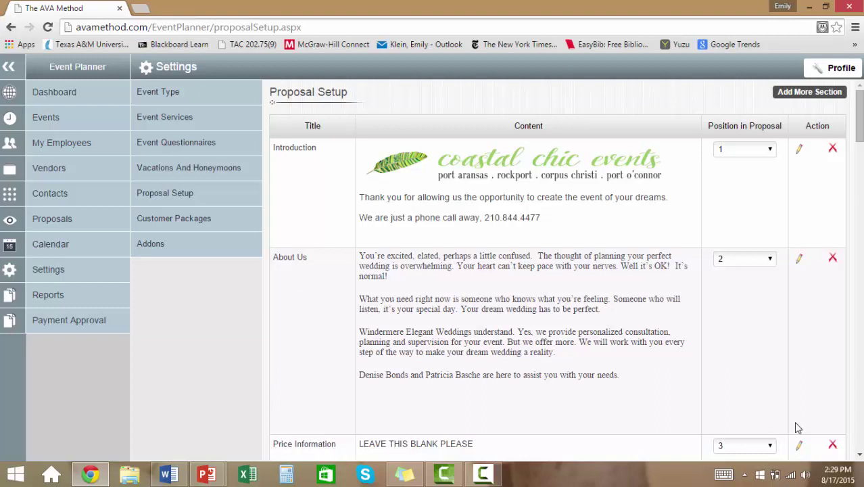
{"action": "left_click", "coordinate": [859, 434]}
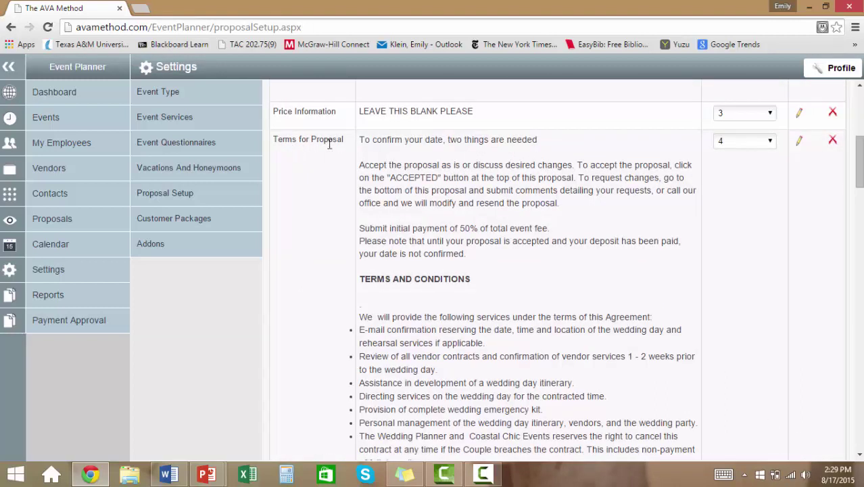
{"action": "left_click_drag", "start_coordinate": [857, 160], "coordinate": [859, 101]}
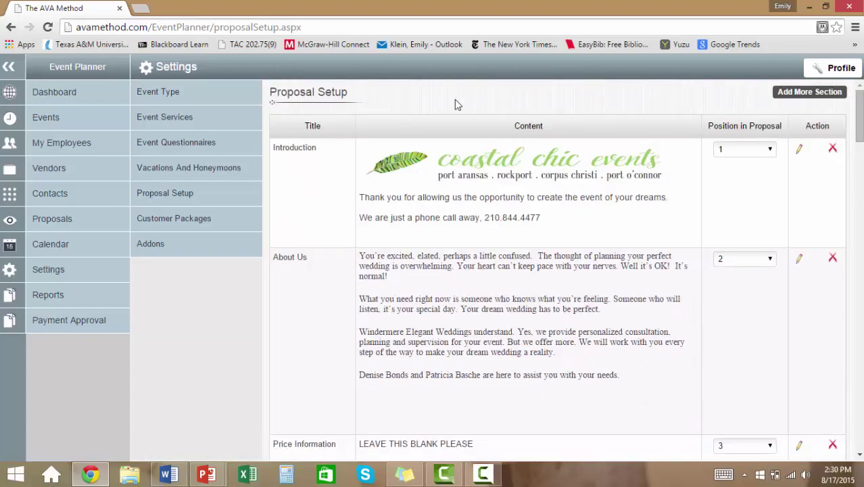
- Insert the contact e-mail address after the phone number in the Introduction section
{"action": "left_click", "coordinate": [800, 150]}
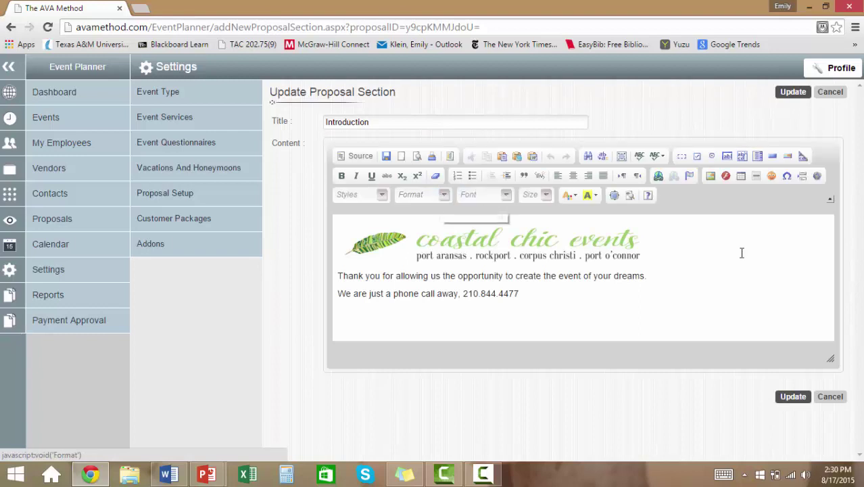
{"action": "left_click", "coordinate": [340, 276]}
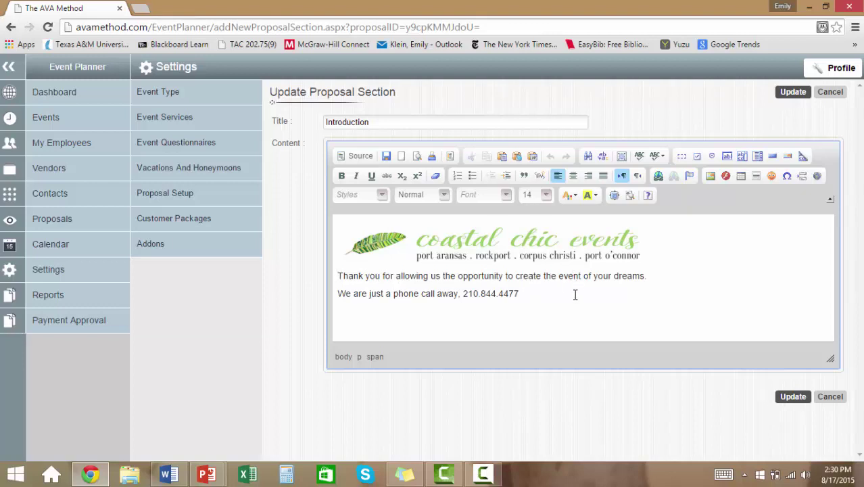
{"action": "left_click", "coordinate": [556, 290]}
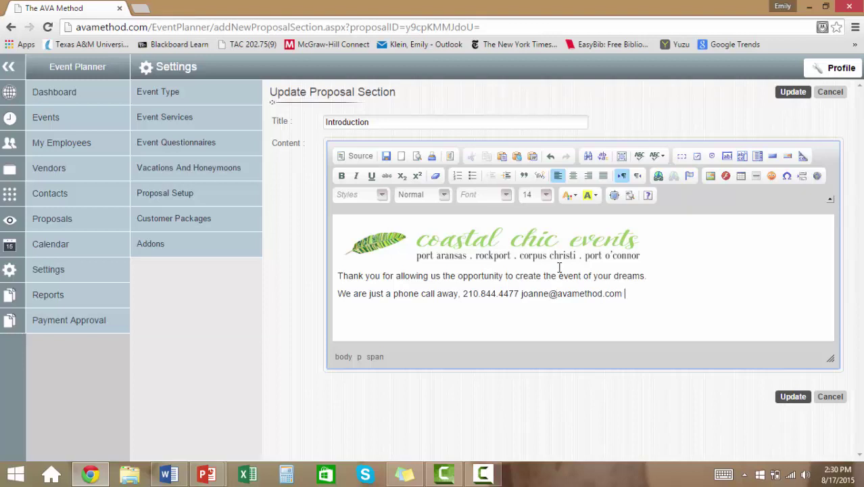
{"action": "left_click", "coordinate": [555, 247]}
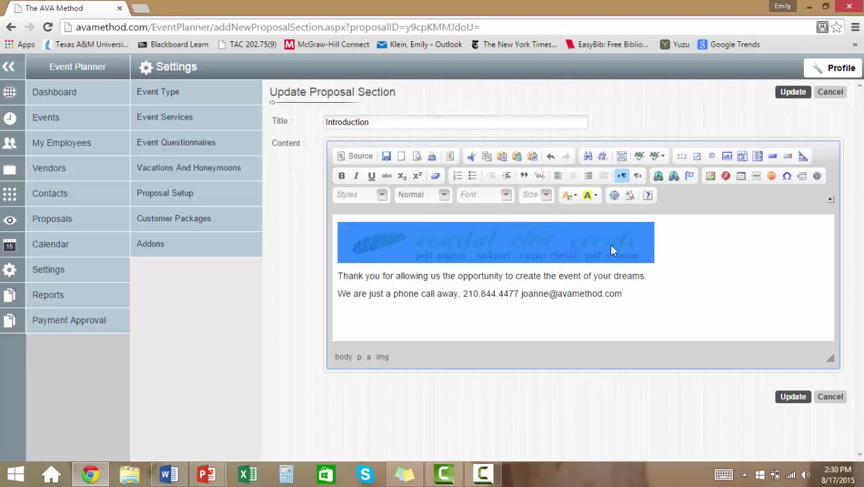
{"action": "left_click", "coordinate": [672, 245]}
{"action": "left_click", "coordinate": [587, 250]}
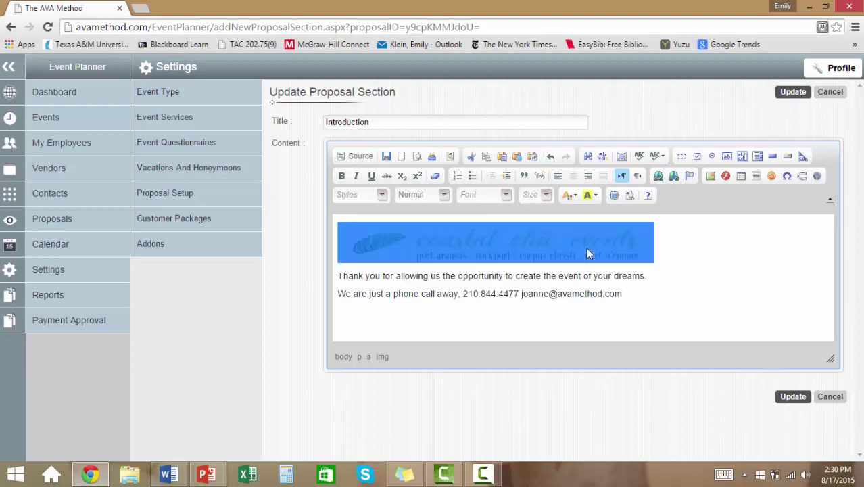
{"action": "left_click", "coordinate": [658, 176]}
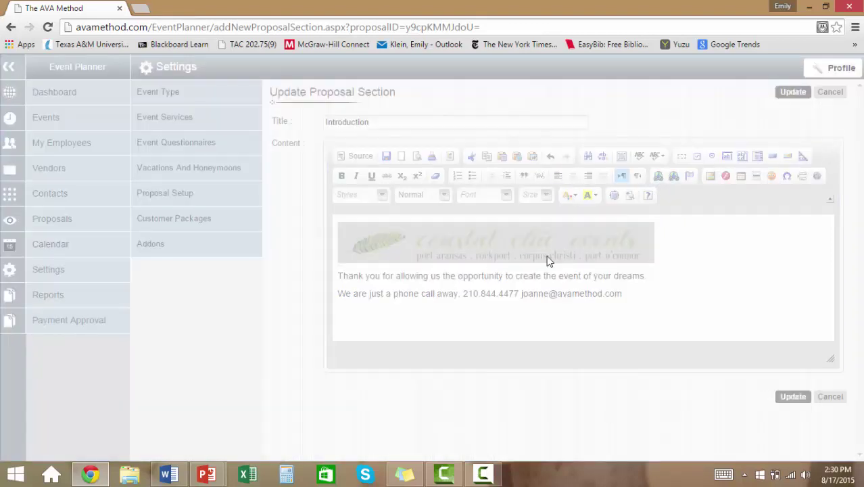
{"action": "left_click", "coordinate": [501, 242]}
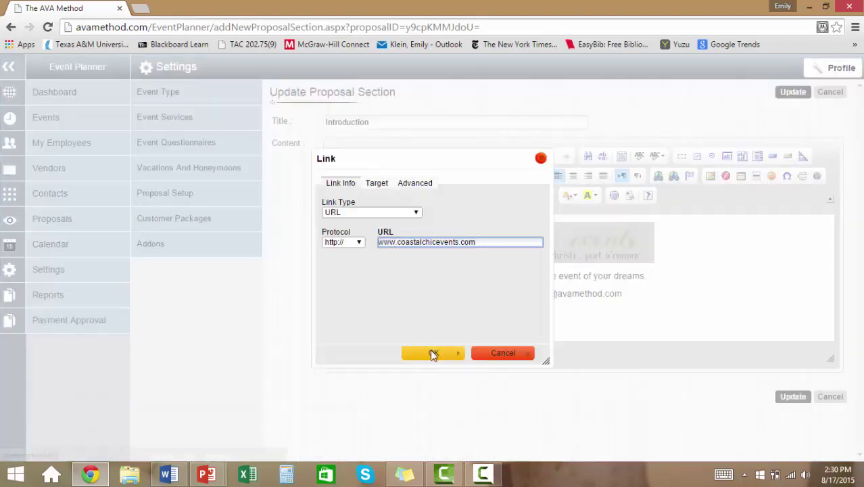
{"action": "left_click", "coordinate": [432, 354]}
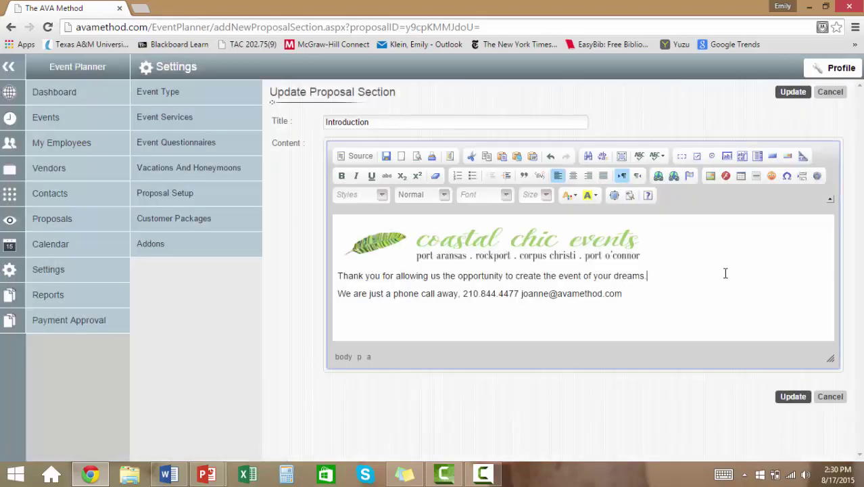
{"action": "left_click", "coordinate": [796, 399]}
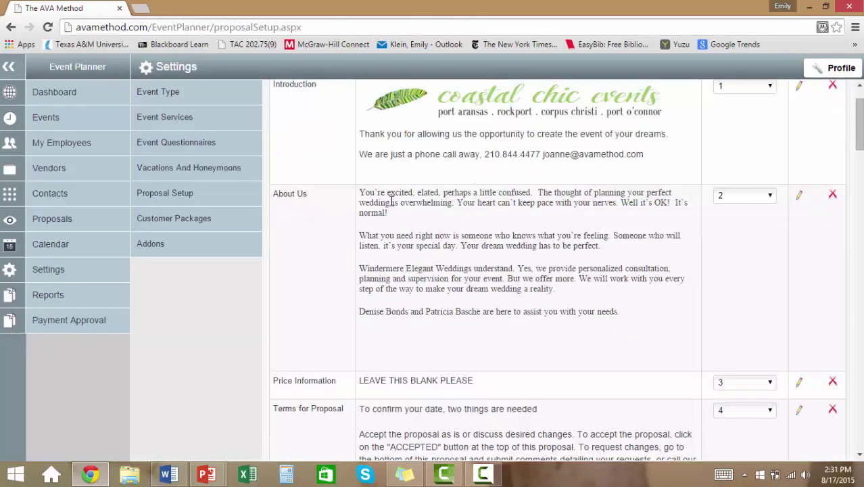
{"action": "left_click", "coordinate": [800, 196]}
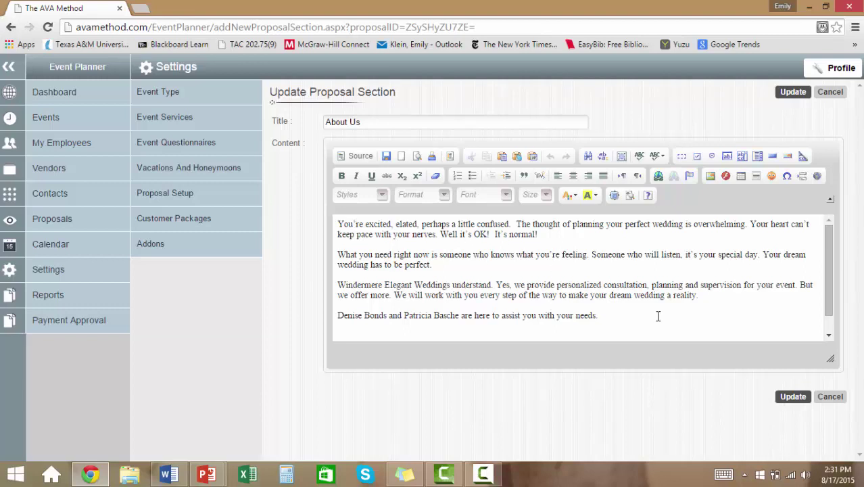
{"action": "left_click", "coordinate": [802, 398]}
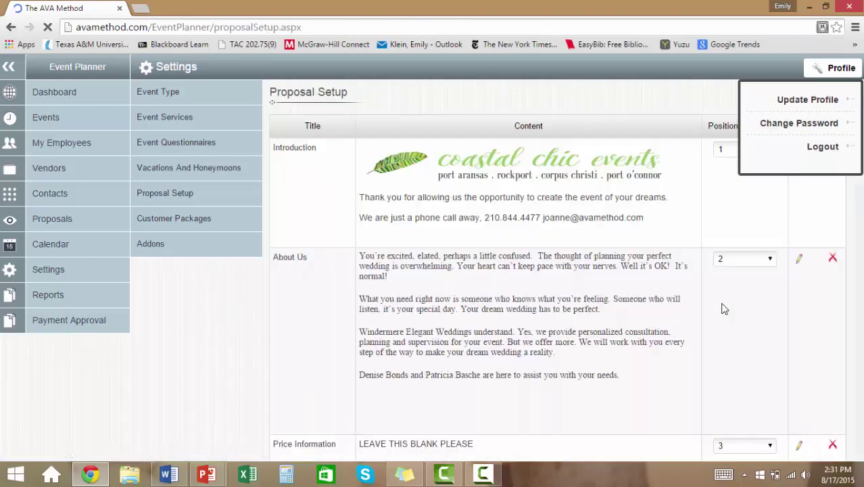
{"action": "scroll", "coordinate": [505, 335], "scroll_direction": "down", "scroll_amount": 3}
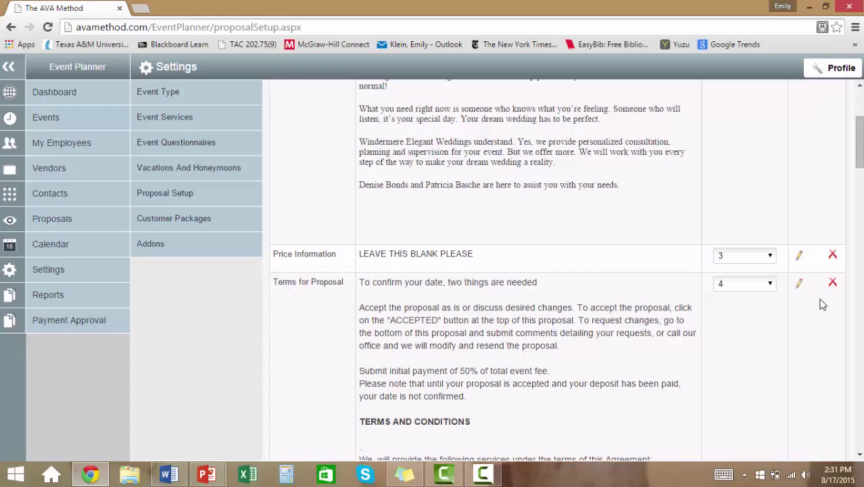
- Underline the TERMS AND CONDITIONS heading in the Terms for Proposal section
{"action": "left_click", "coordinate": [799, 284]}
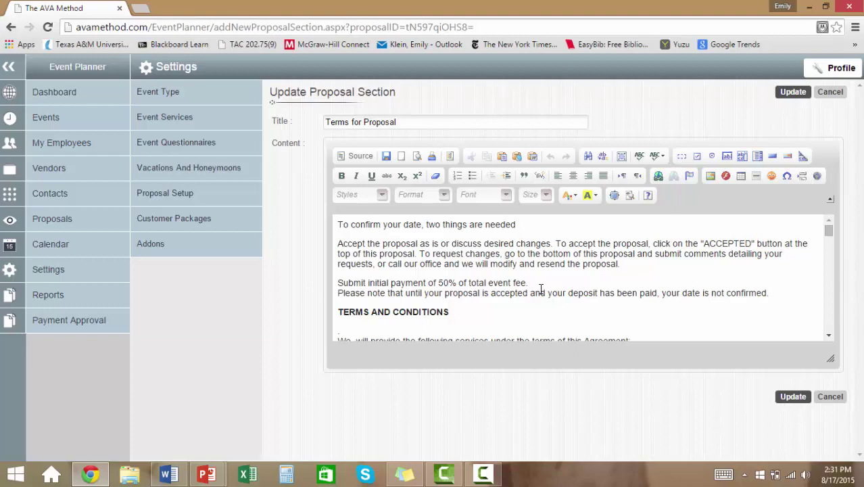
{"action": "scroll", "coordinate": [540, 289], "scroll_direction": "down", "scroll_amount": 2}
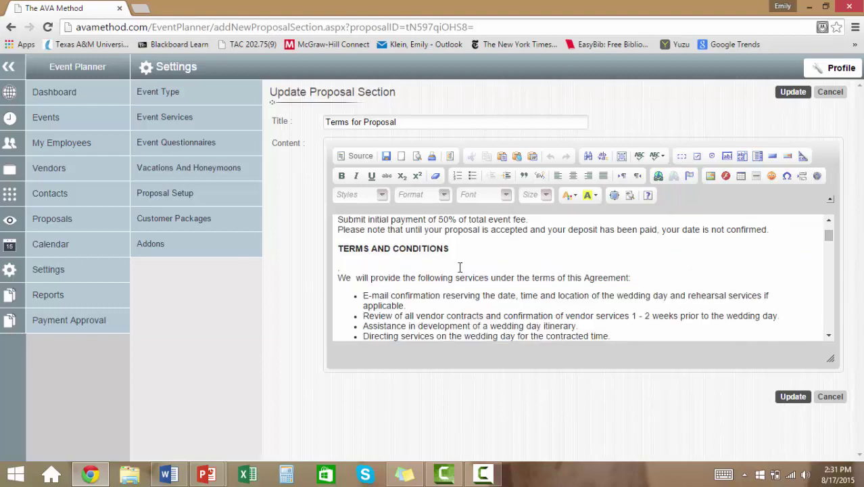
{"action": "left_click", "coordinate": [447, 247]}
{"action": "left_click_drag", "start_coordinate": [448, 247], "coordinate": [331, 247]}
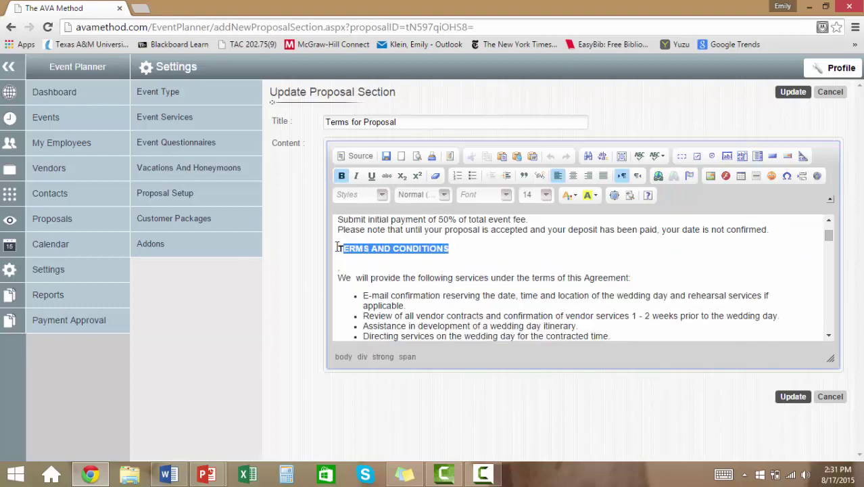
{"action": "left_click", "coordinate": [357, 176]}
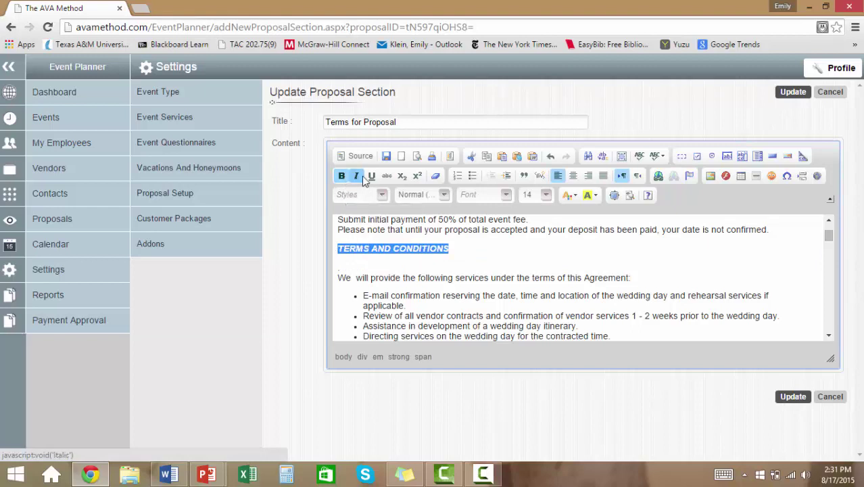
{"action": "left_click", "coordinate": [372, 176]}
{"action": "left_click", "coordinate": [358, 174]}
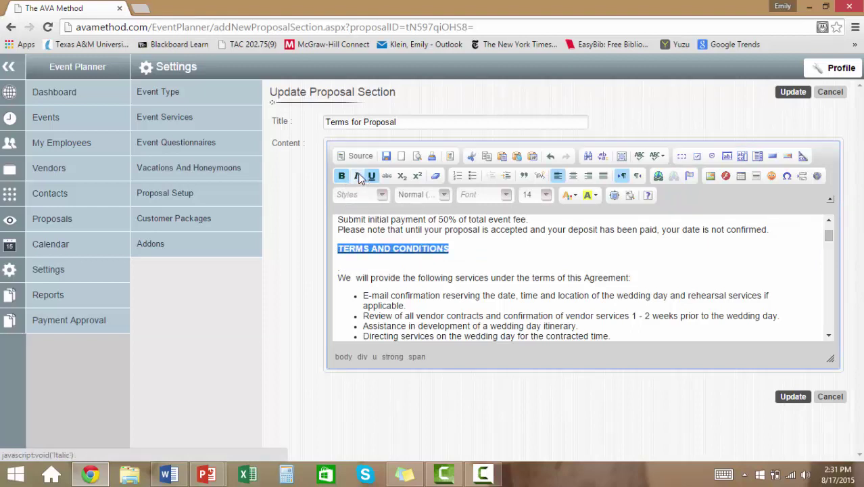
{"action": "left_click", "coordinate": [489, 264]}
- Check the insurance website link, review the remaining terms, and save the section
{"action": "scroll", "coordinate": [455, 284], "scroll_direction": "down", "scroll_amount": 2}
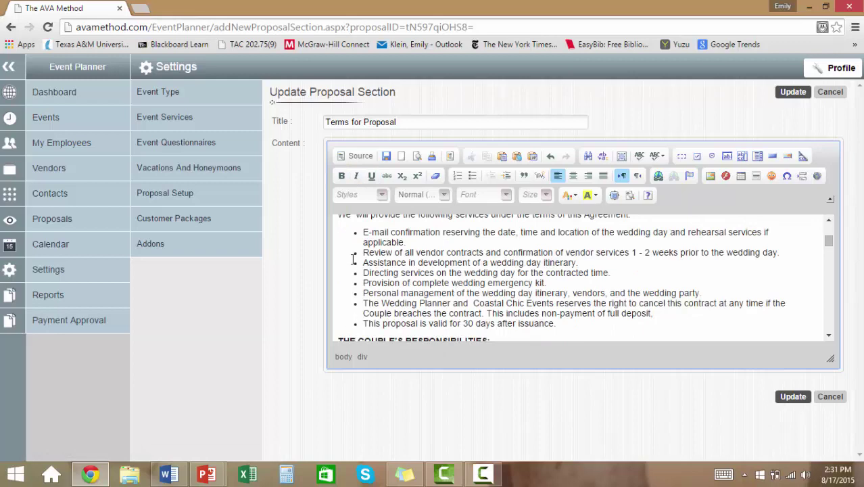
{"action": "scroll", "coordinate": [393, 272], "scroll_direction": "down", "scroll_amount": 2}
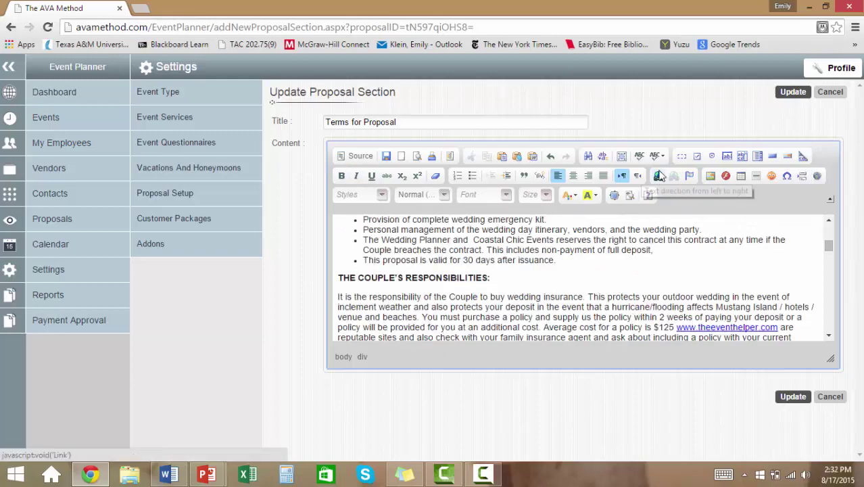
{"action": "double_click", "coordinate": [708, 327]}
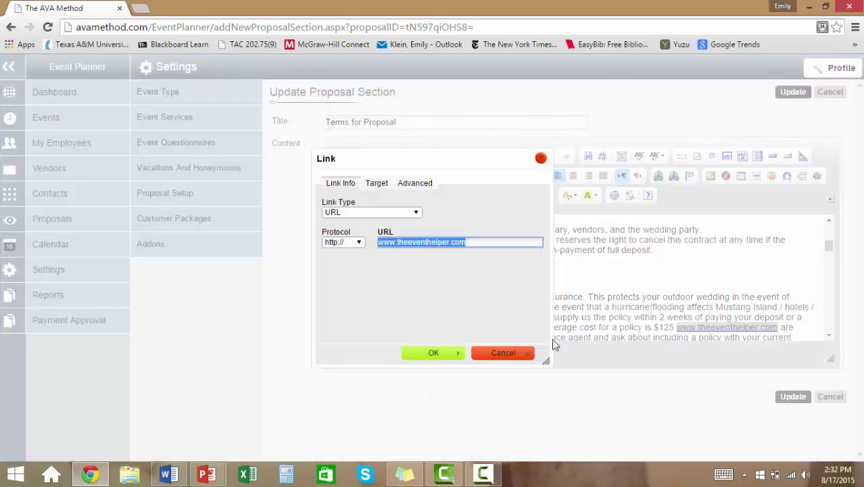
{"action": "left_click", "coordinate": [520, 360]}
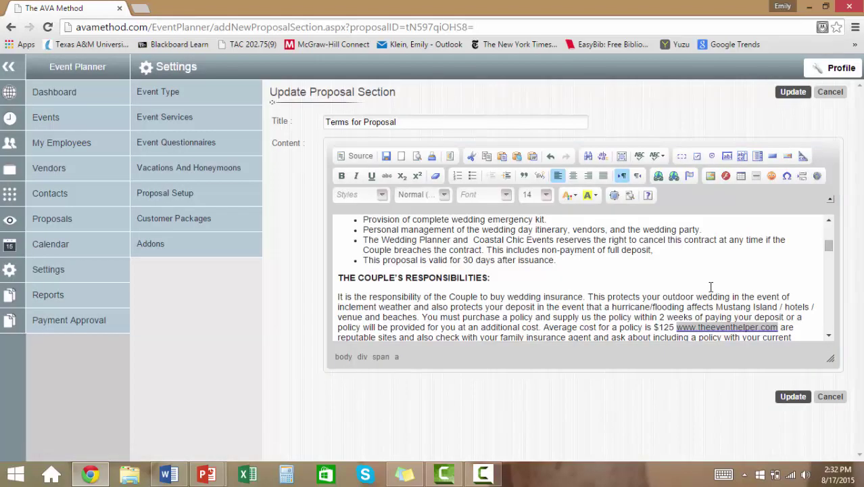
{"action": "scroll", "coordinate": [711, 287], "scroll_direction": "down", "scroll_amount": 1}
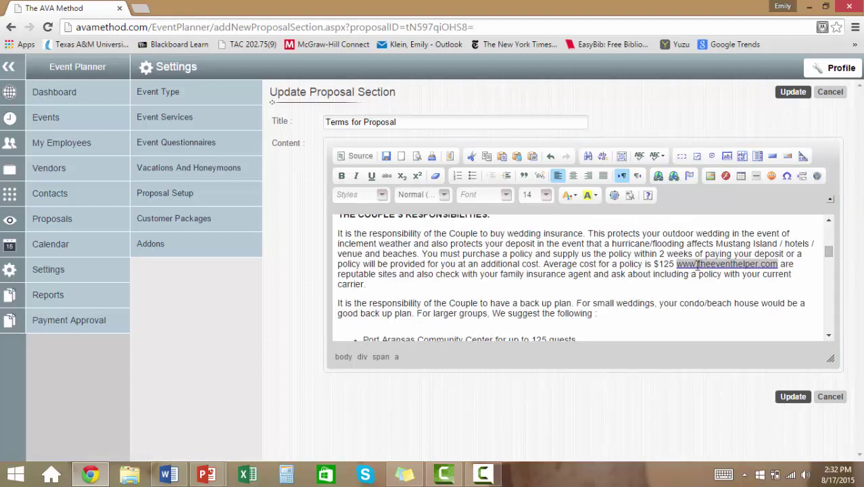
{"action": "scroll", "coordinate": [651, 282], "scroll_direction": "down", "scroll_amount": 1}
{"action": "scroll", "coordinate": [651, 282], "scroll_direction": "down", "scroll_amount": 1}
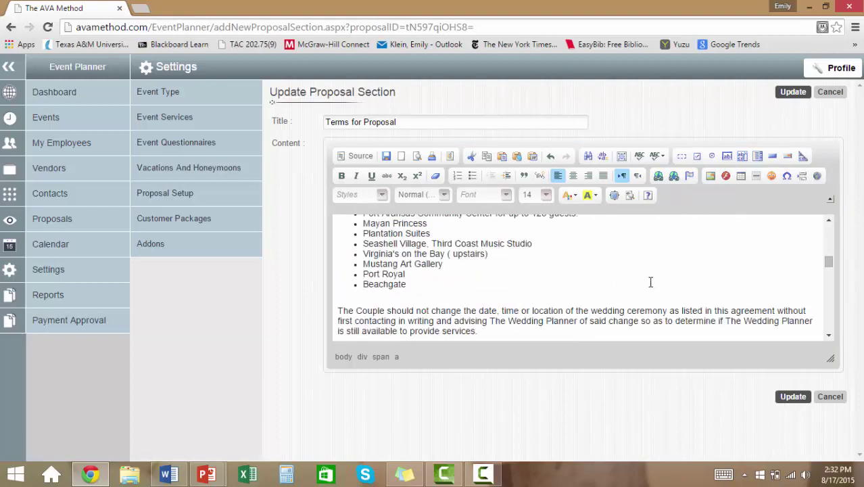
{"action": "left_click", "coordinate": [831, 220]}
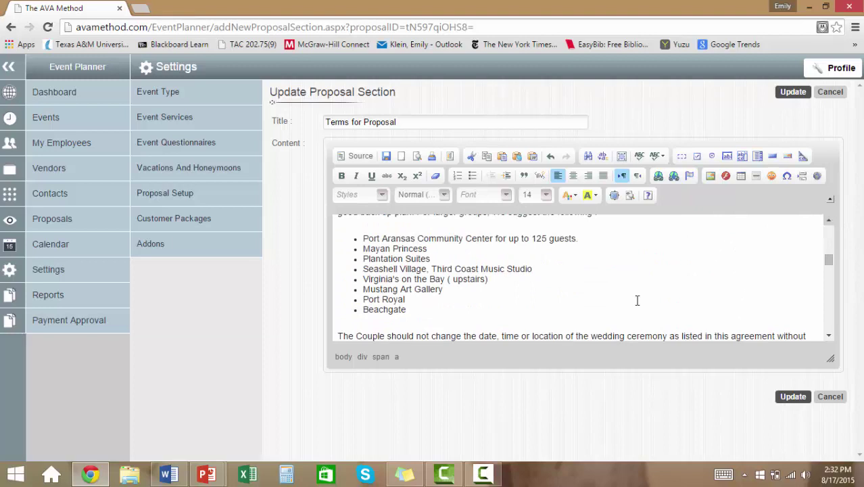
{"action": "left_click", "coordinate": [830, 314]}
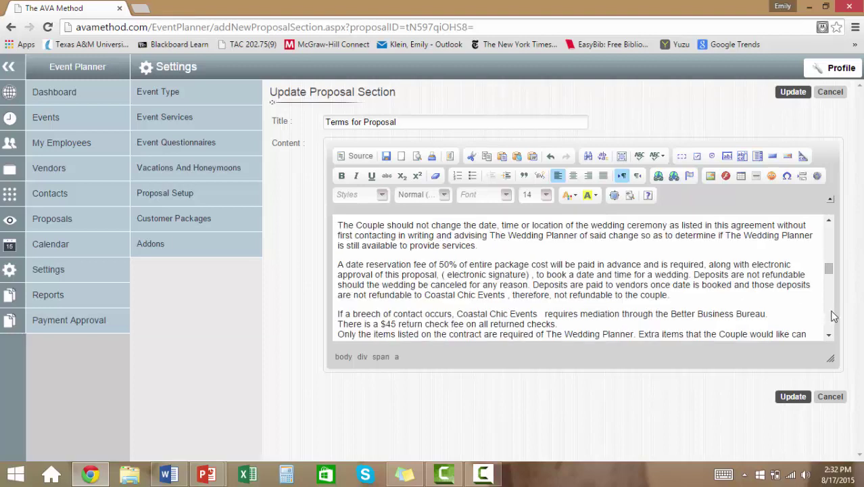
{"action": "left_click", "coordinate": [795, 399]}
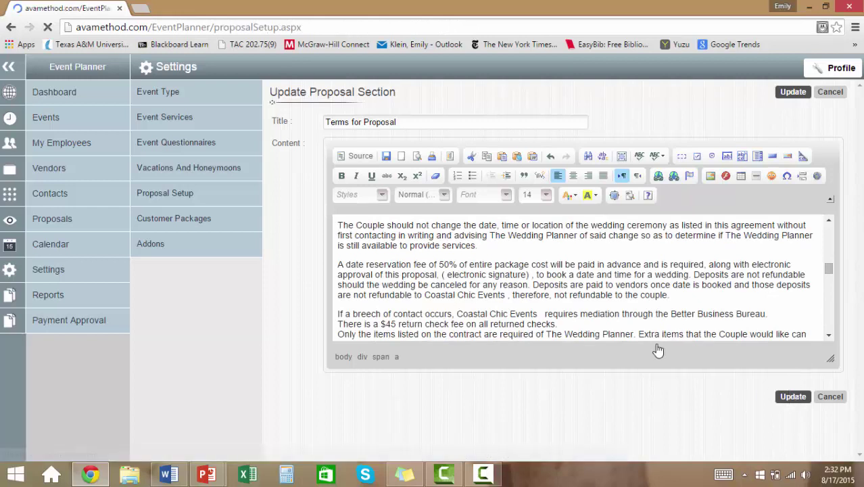
- Open the Lisa and Mychael beach wedding video from the Portfolio row
{"action": "scroll", "coordinate": [659, 349], "scroll_direction": "down", "scroll_amount": 15}
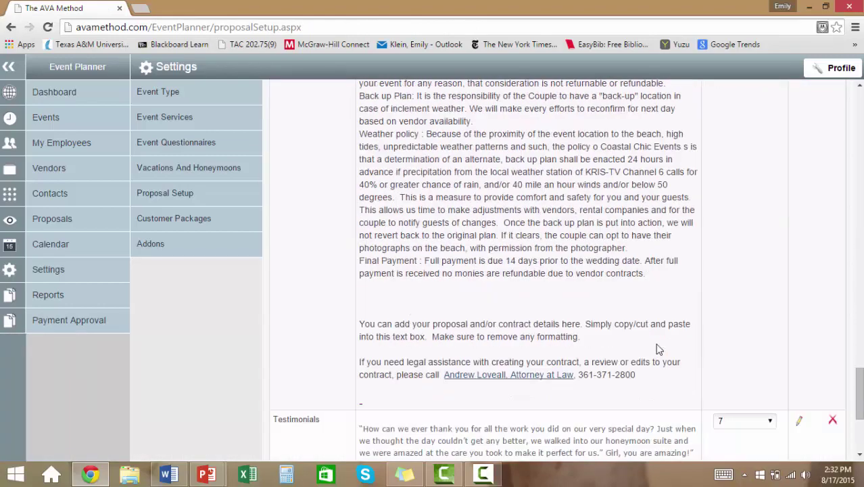
{"action": "scroll", "coordinate": [658, 350], "scroll_direction": "down", "scroll_amount": 3}
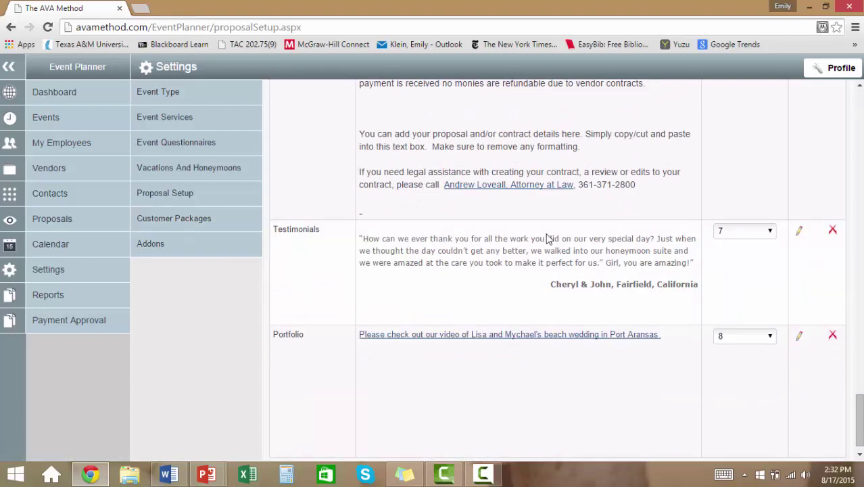
{"action": "left_click", "coordinate": [572, 335]}
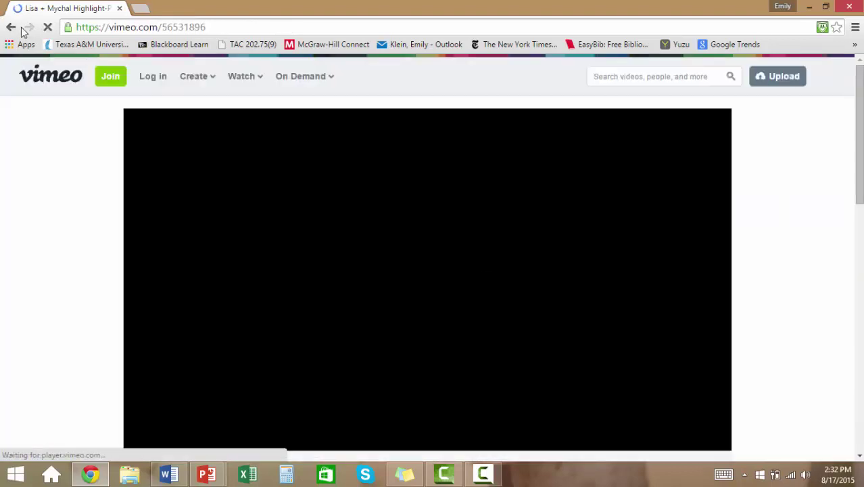
- Go back from Vimeo to the AVA dashboard and let Chrome save the password
{"action": "left_click", "coordinate": [11, 27]}
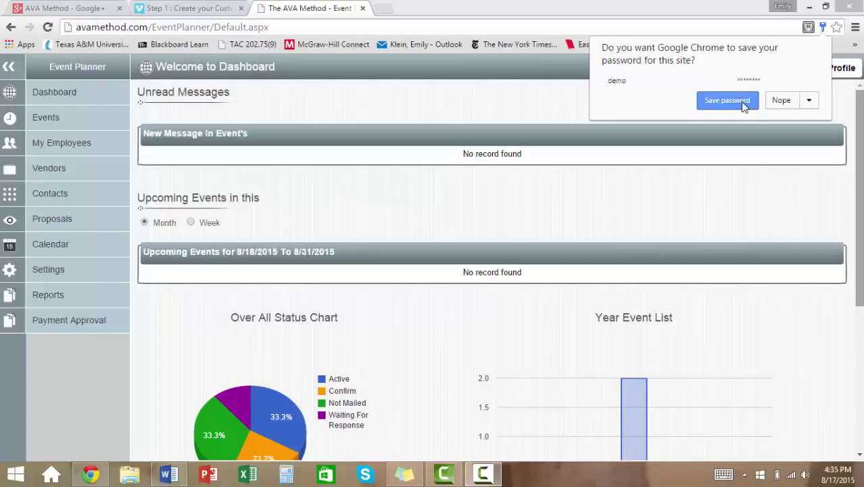
{"action": "left_click", "coordinate": [741, 101]}
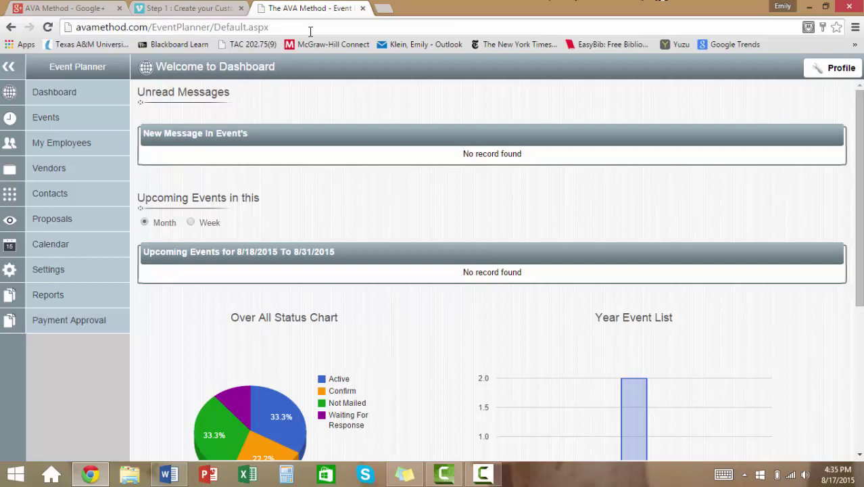
- Navigate to avamethod.com and choose Login on the home page
{"action": "left_click", "coordinate": [311, 31]}
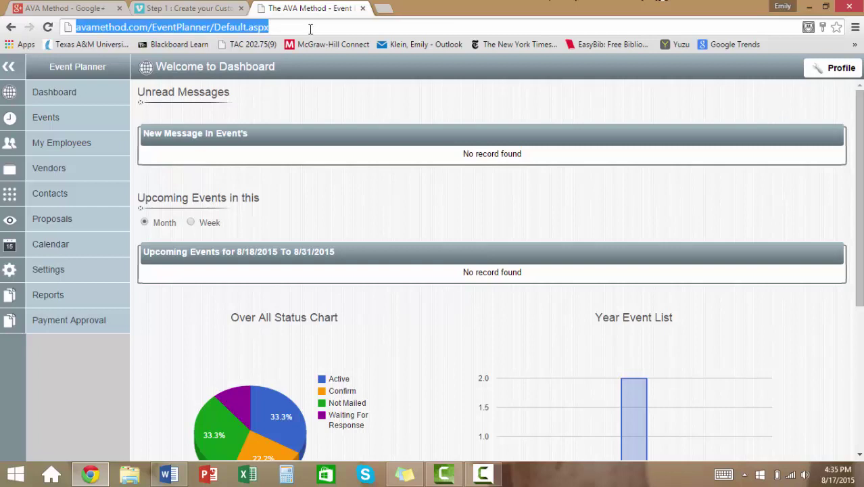
{"action": "type", "text": "avamethod.com"}
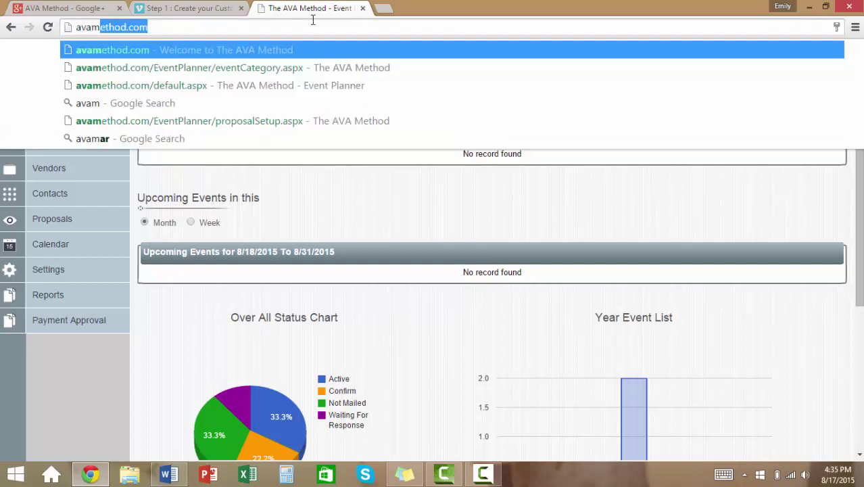
{"action": "key", "text": "Return"}
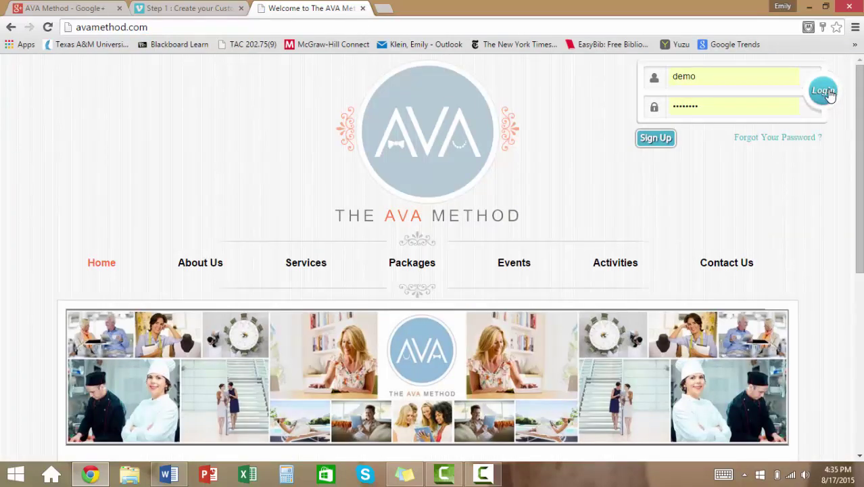
{"action": "left_click", "coordinate": [826, 92]}
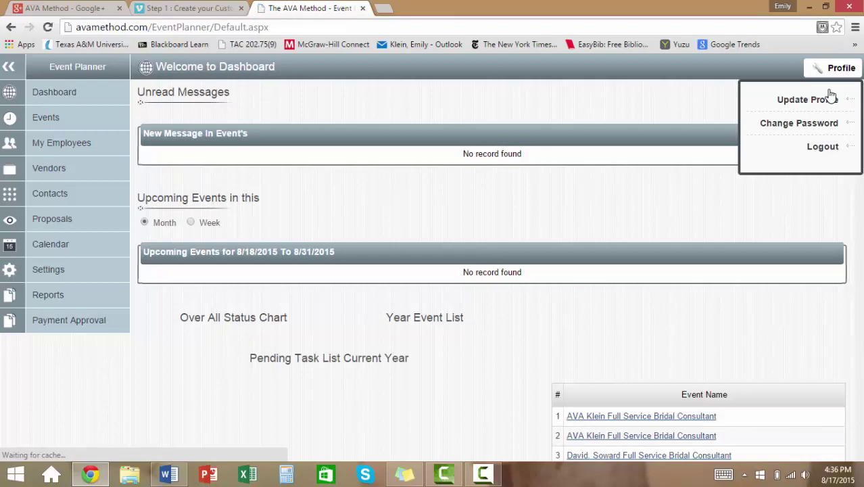
- Open Settings to show the Event Type list
{"action": "left_click", "coordinate": [48, 269]}
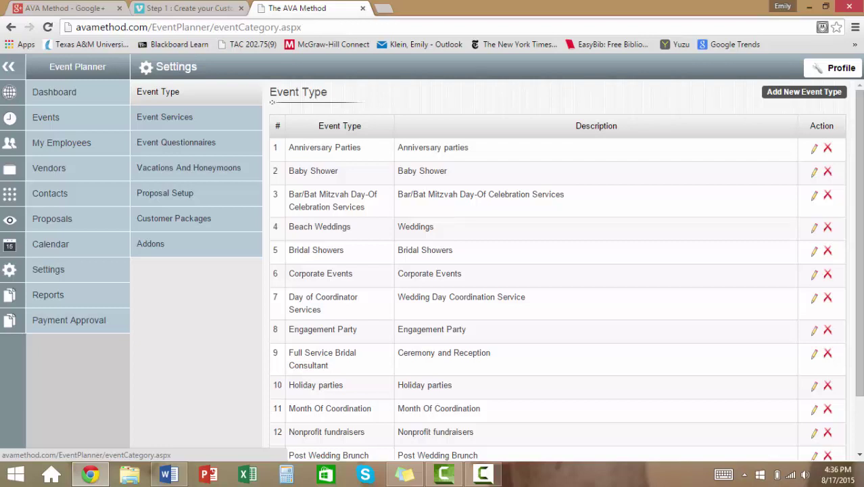
- Add a Luau event type described as 'Beach Luau with Polynesian dancers'
{"action": "left_click", "coordinate": [777, 94]}
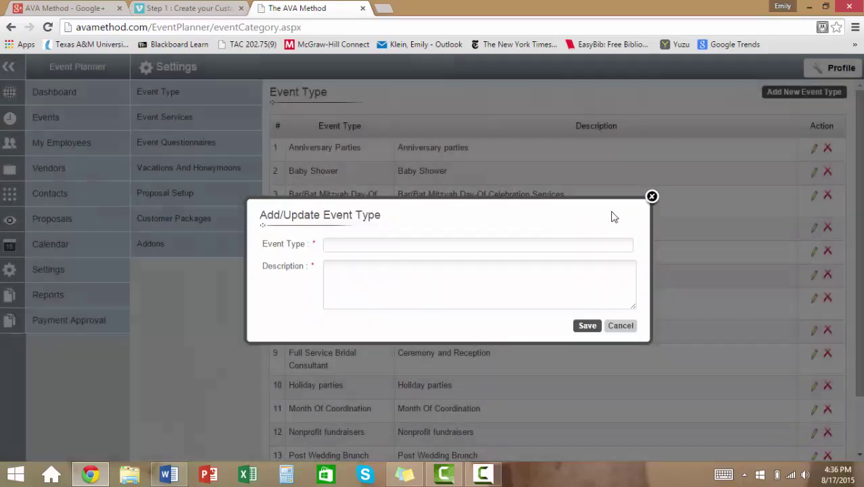
{"action": "left_click", "coordinate": [509, 248]}
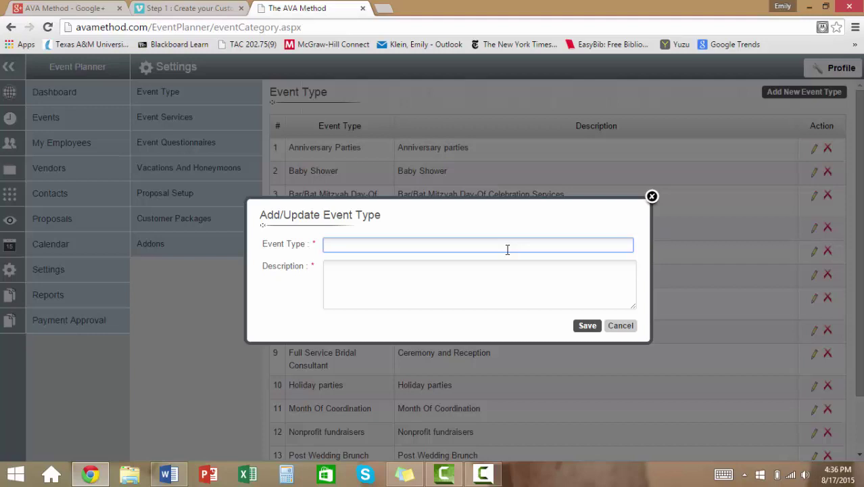
{"action": "type", "text": "Luau"}
{"action": "key", "text": "Tab"}
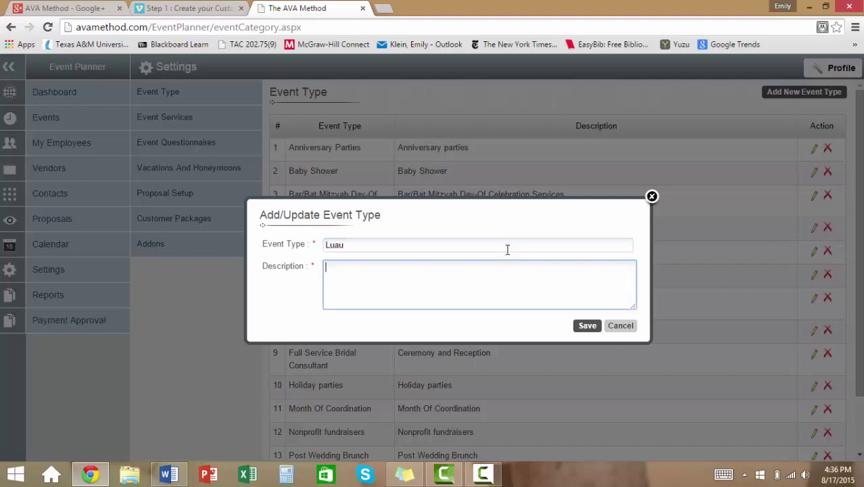
{"action": "type", "text": "BEach"}
{"action": "key", "text": "BackSpace"}
{"action": "key", "text": "BackSpace"}
{"action": "key", "text": "BackSpace"}
{"action": "key", "text": "BackSpace"}
{"action": "type", "text": "each Luau with Polynesian dancers"}
{"action": "left_click", "coordinate": [585, 326]}
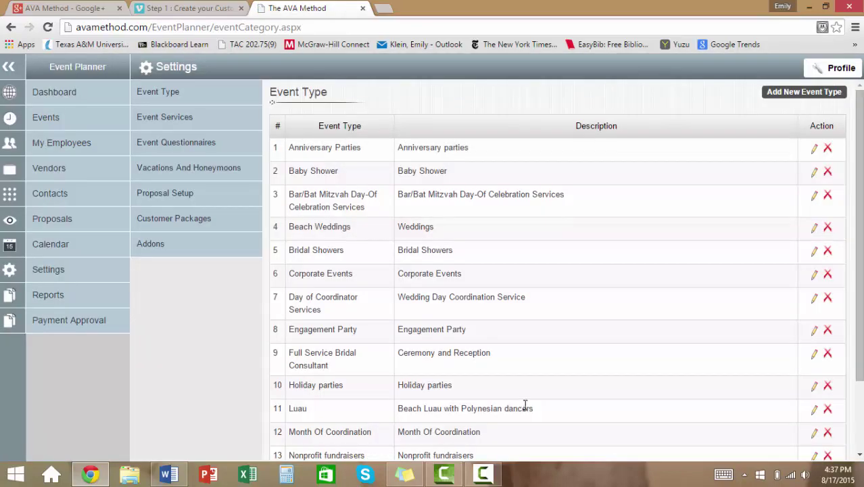
- Re-save the Luau type and delete the Baby Shower event type
{"action": "left_click", "coordinate": [815, 411]}
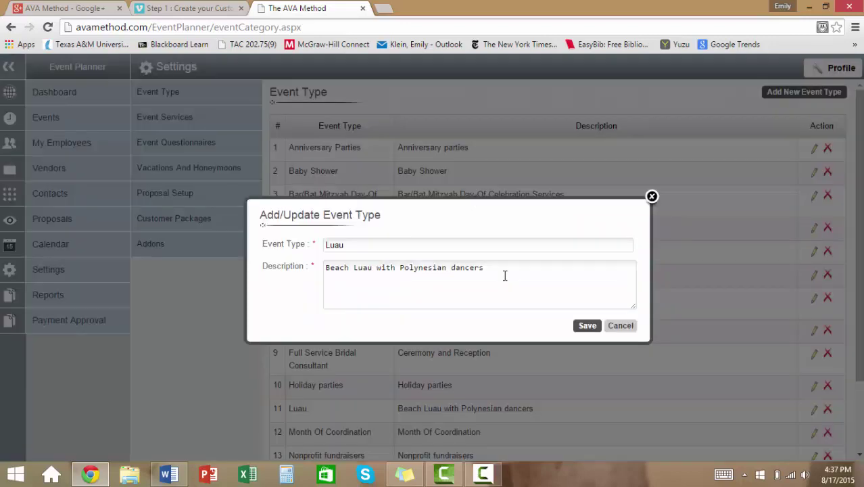
{"action": "left_click", "coordinate": [505, 276]}
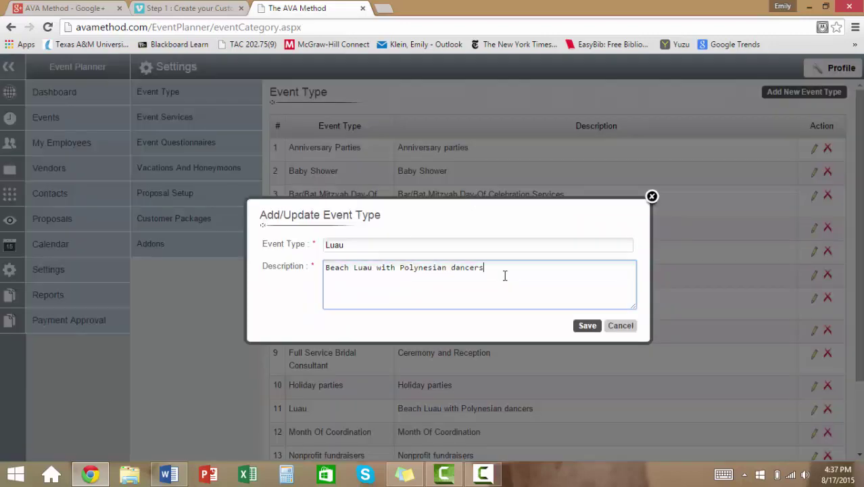
{"action": "left_click", "coordinate": [585, 328]}
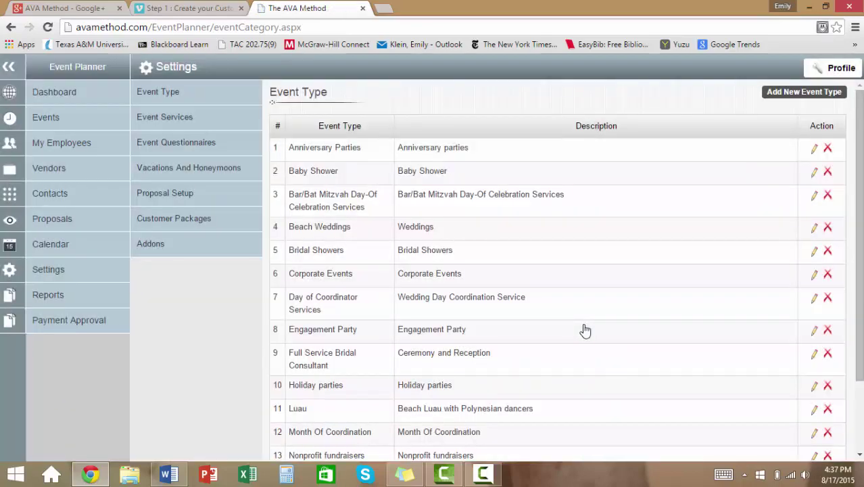
{"action": "left_click", "coordinate": [828, 171]}
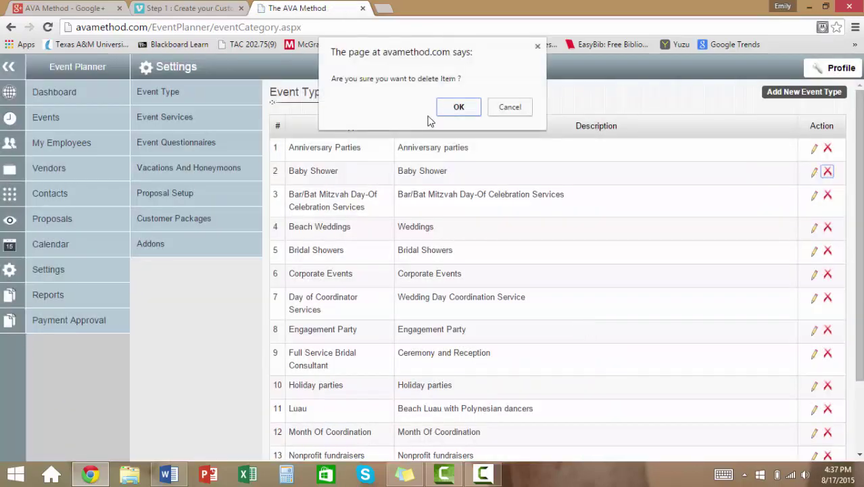
{"action": "left_click", "coordinate": [456, 106]}
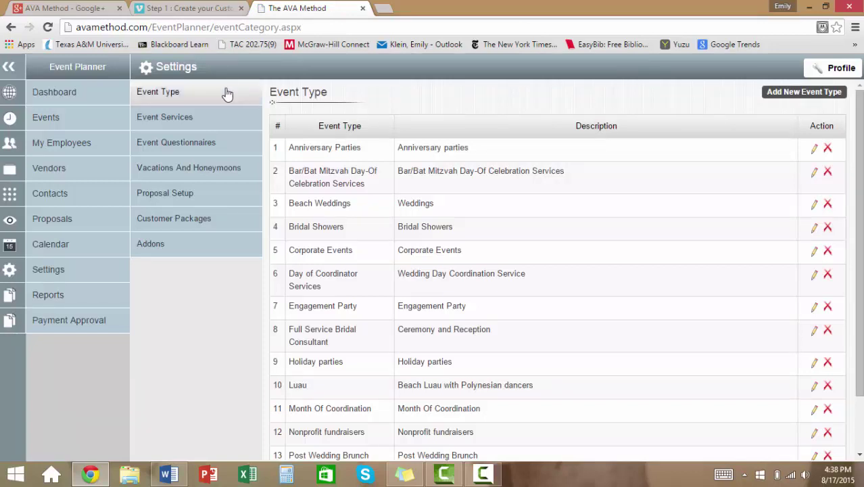
{"action": "left_click", "coordinate": [196, 118]}
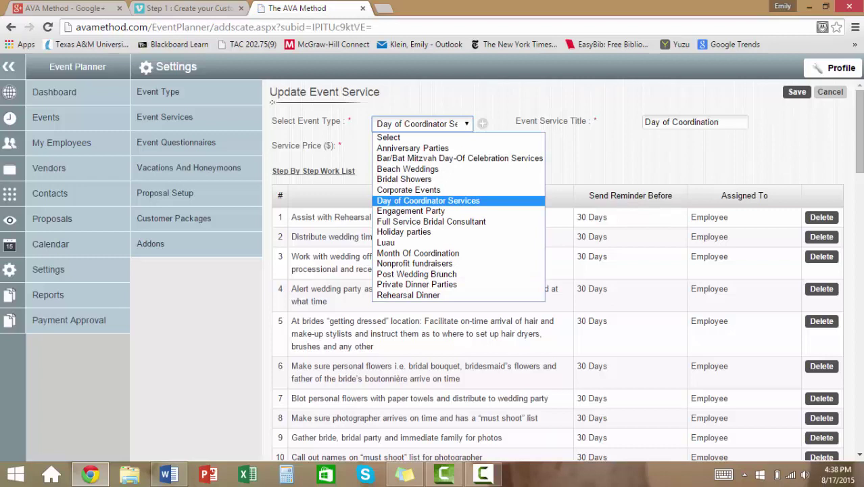
- Change the Day of Coordination price from 1500 to 1250.00 and scroll through its work list
{"action": "key", "text": "Return"}
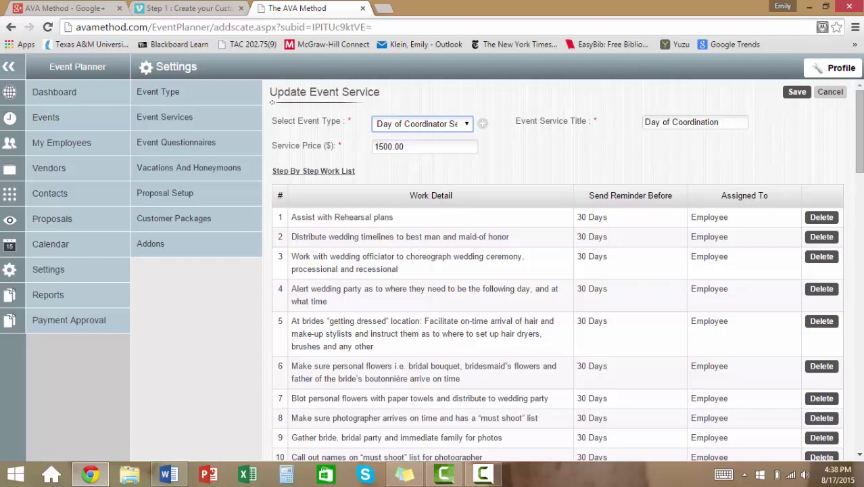
{"action": "left_click", "coordinate": [403, 146]}
{"action": "key", "text": "BackSpace"}
{"action": "key", "text": "BackSpace"}
{"action": "key", "text": "BackSpace"}
{"action": "key", "text": "BackSpace"}
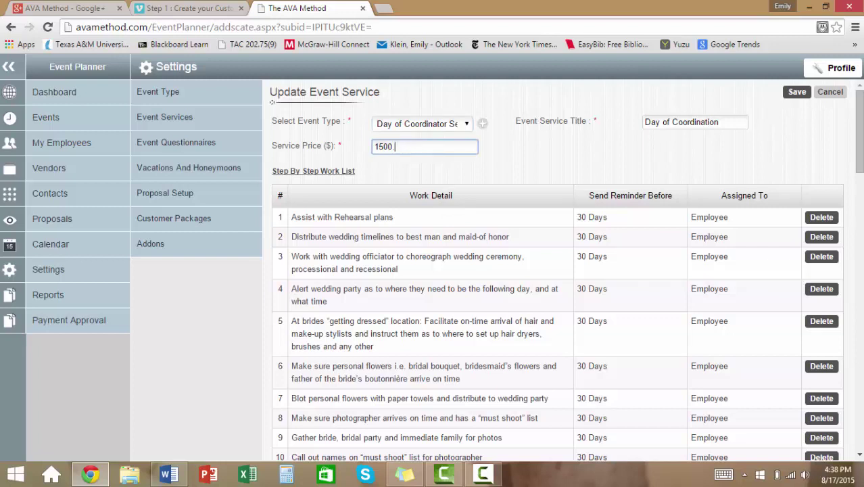
{"action": "key", "text": "BackSpace"}
{"action": "key", "text": "BackSpace"}
{"action": "type", "text": "250.00"}
{"action": "key", "text": "Tab"}
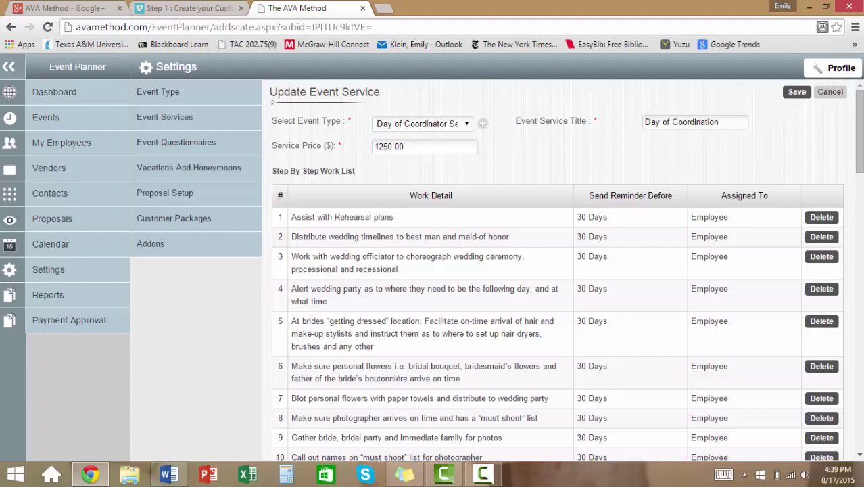
{"action": "scroll", "coordinate": [557, 270], "scroll_direction": "down", "scroll_amount": 5}
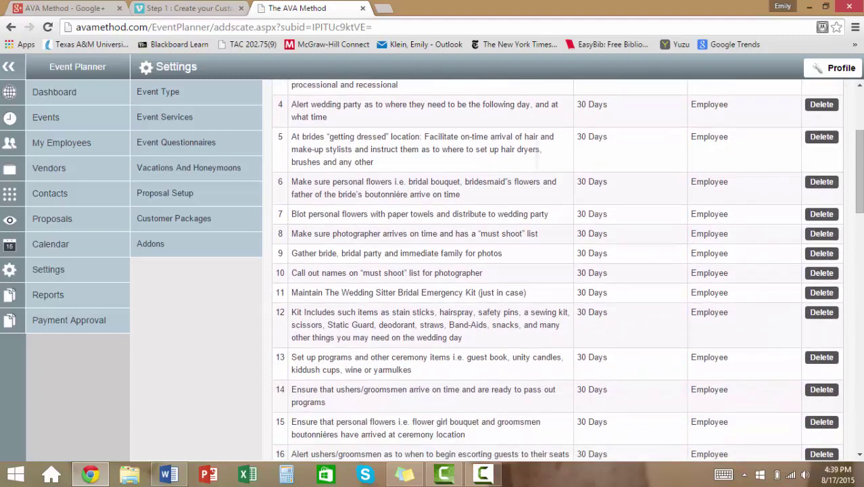
{"action": "scroll", "coordinate": [557, 270], "scroll_direction": "down", "scroll_amount": 7}
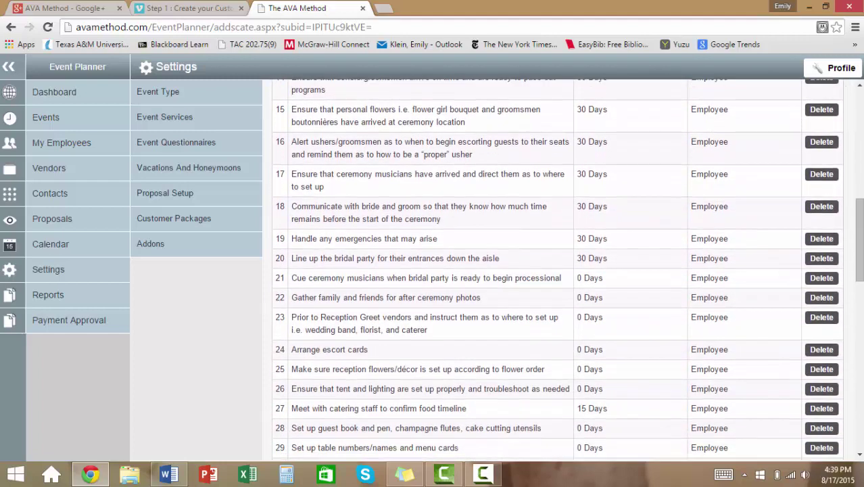
{"action": "scroll", "coordinate": [557, 271], "scroll_direction": "down", "scroll_amount": 6}
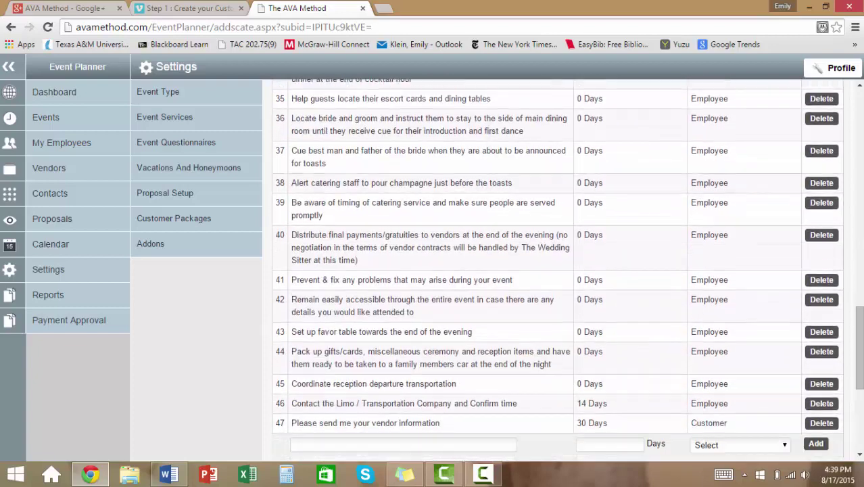
{"action": "scroll", "coordinate": [557, 271], "scroll_direction": "down", "scroll_amount": 3}
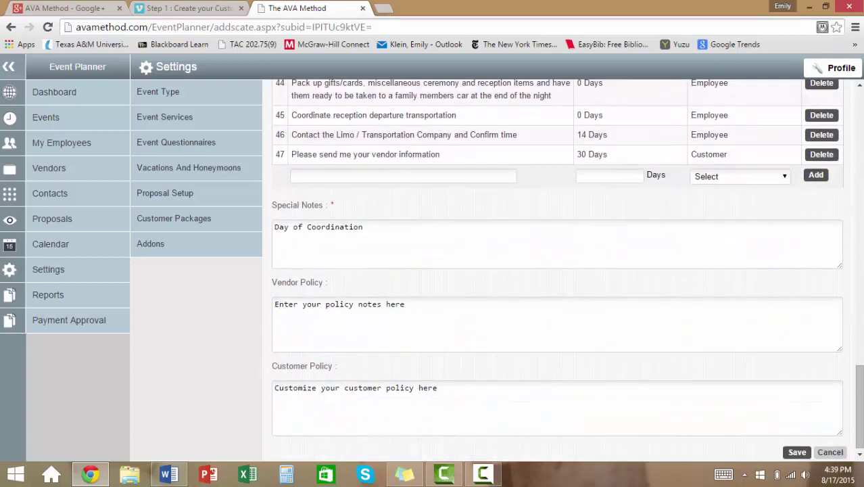
- Assign the new work-list task to Employee and save the Day of Coordination service
{"action": "left_click", "coordinate": [406, 177]}
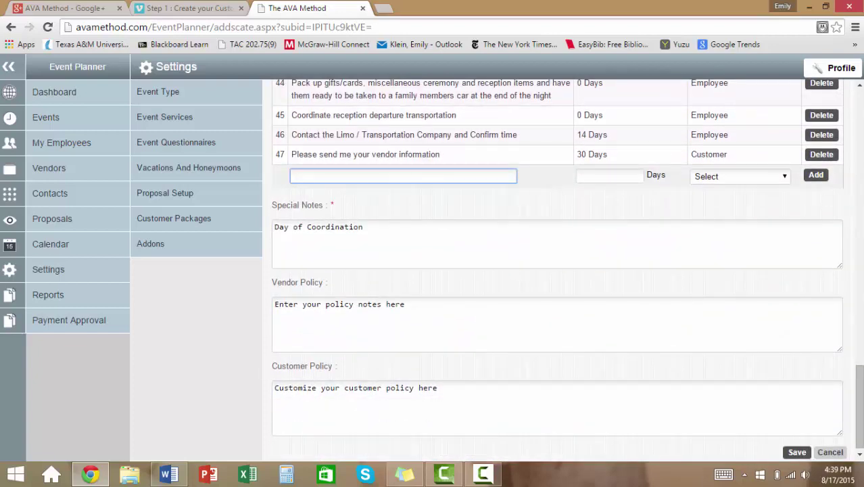
{"action": "left_click", "coordinate": [741, 176]}
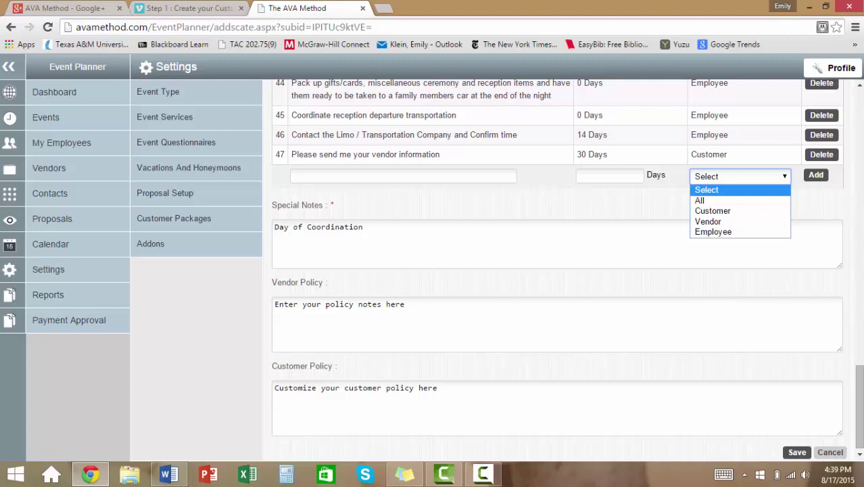
{"action": "left_click", "coordinate": [713, 210]}
{"action": "key", "text": "Down"}
{"action": "key", "text": "Down"}
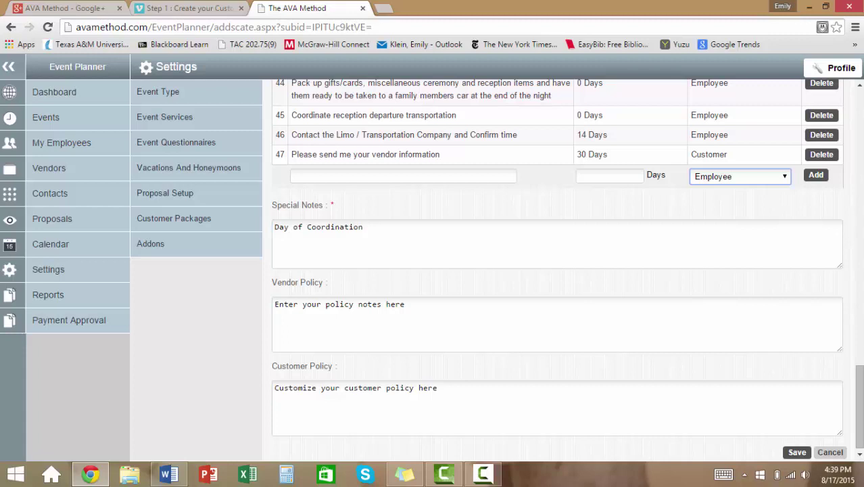
{"action": "scroll", "coordinate": [558, 271], "scroll_direction": "down", "scroll_amount": 1}
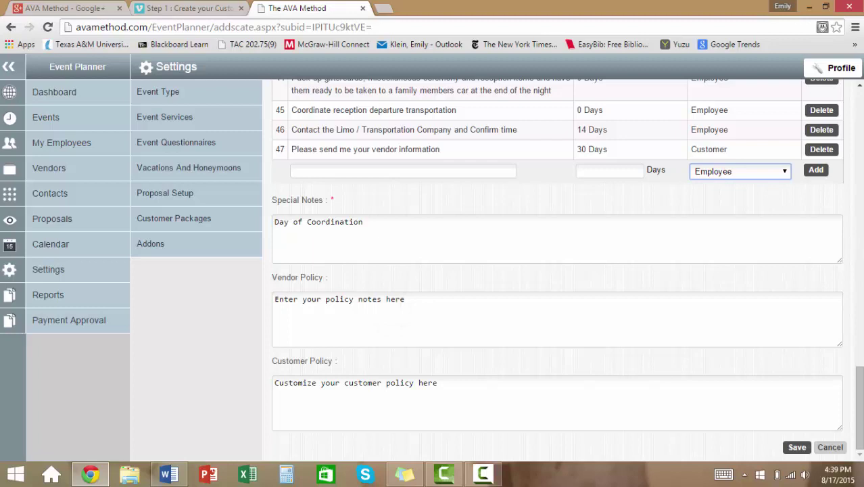
{"action": "left_click", "coordinate": [352, 403]}
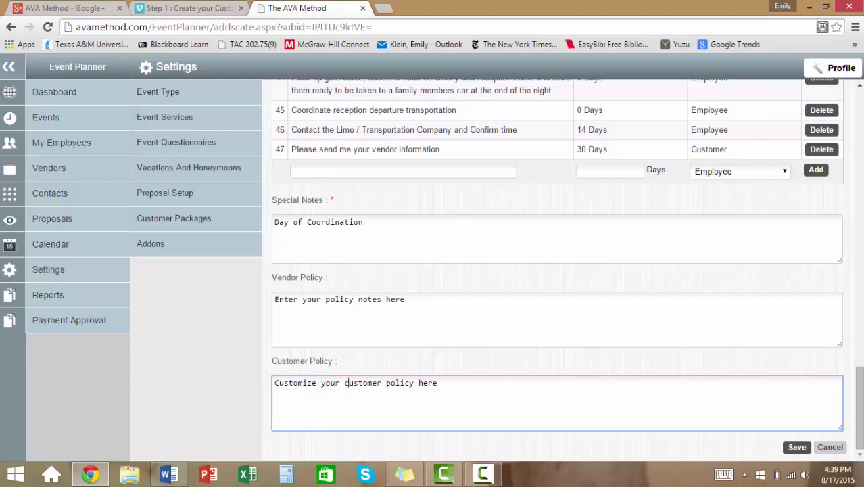
{"action": "left_click", "coordinate": [796, 447]}
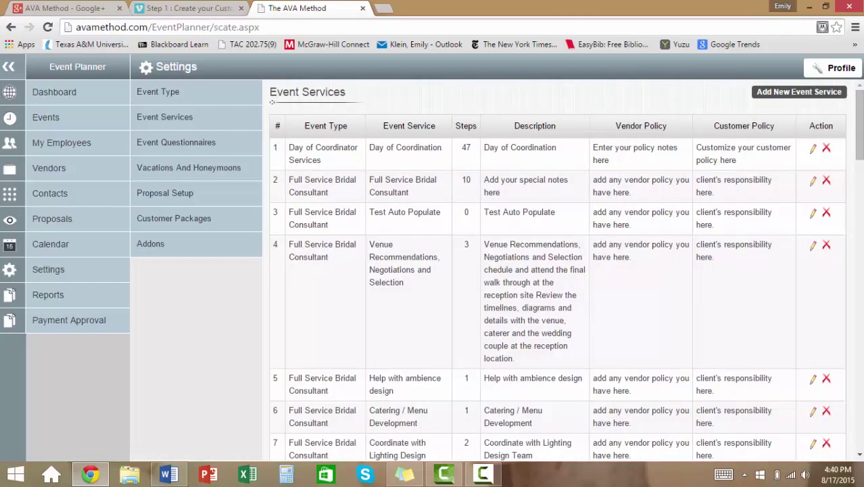
- Start a new Luau event service titled 'Pacific Islander Dancers - 1 hour', priced at 900.00
{"action": "left_click", "coordinate": [799, 92]}
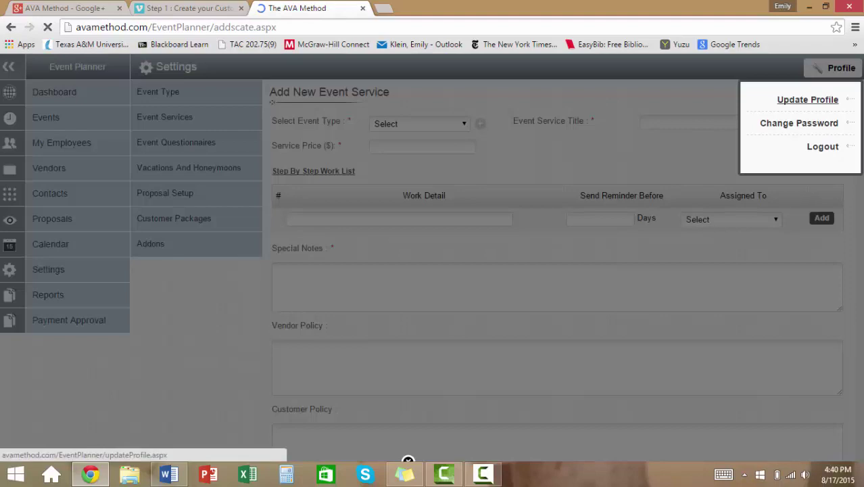
{"action": "left_click", "coordinate": [419, 124]}
{"action": "left_click", "coordinate": [406, 242]}
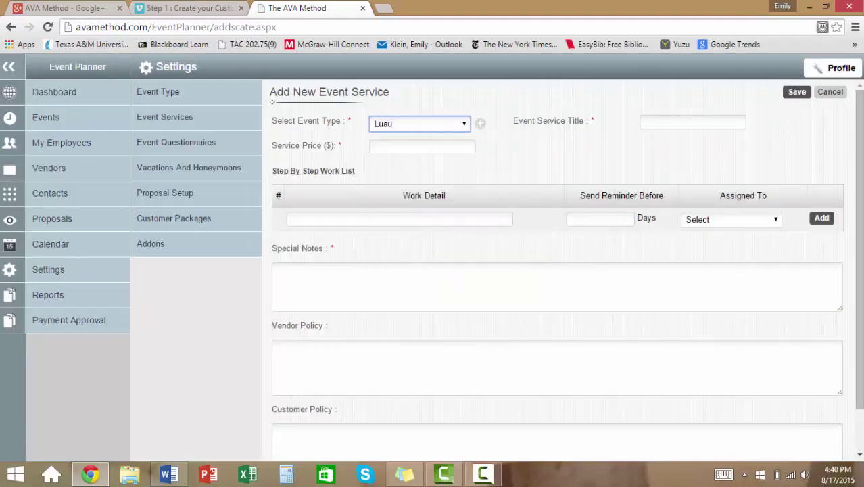
{"action": "left_click", "coordinate": [697, 121]}
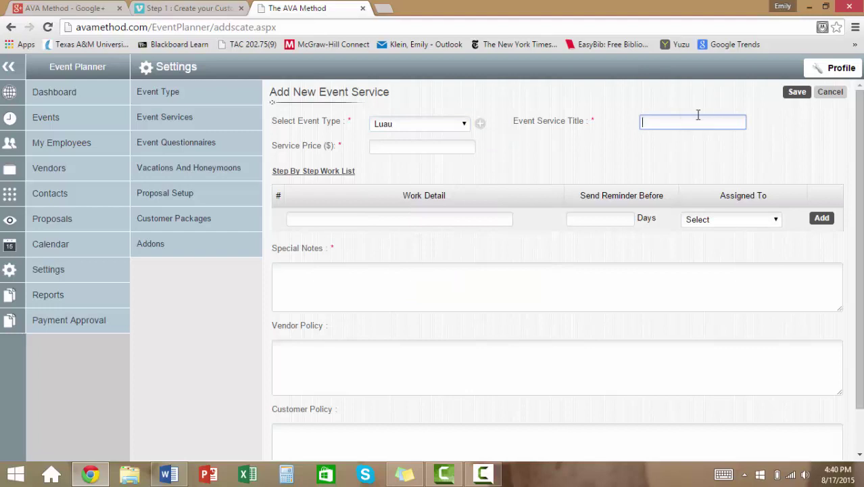
{"action": "type", "text": "P"}
{"action": "key", "text": "BackSpace"}
{"action": "type", "text": "Pacific Islander Dancers"}
{"action": "key", "text": "Tab"}
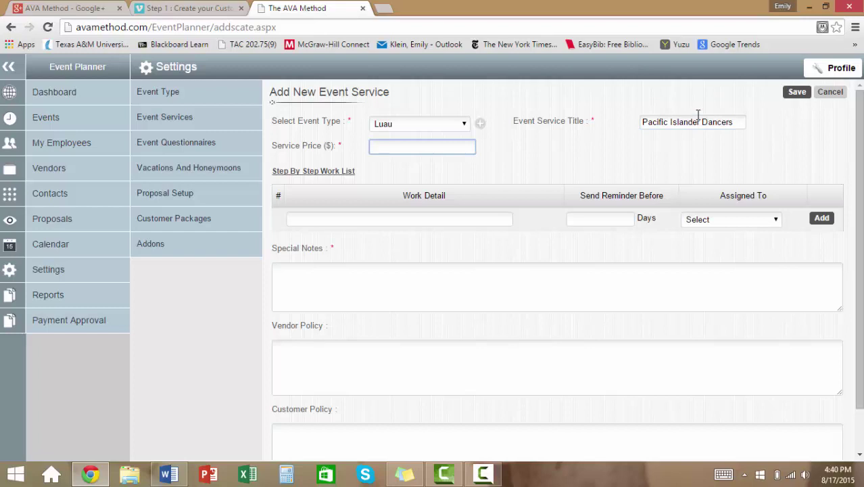
{"action": "left_click", "coordinate": [739, 121]}
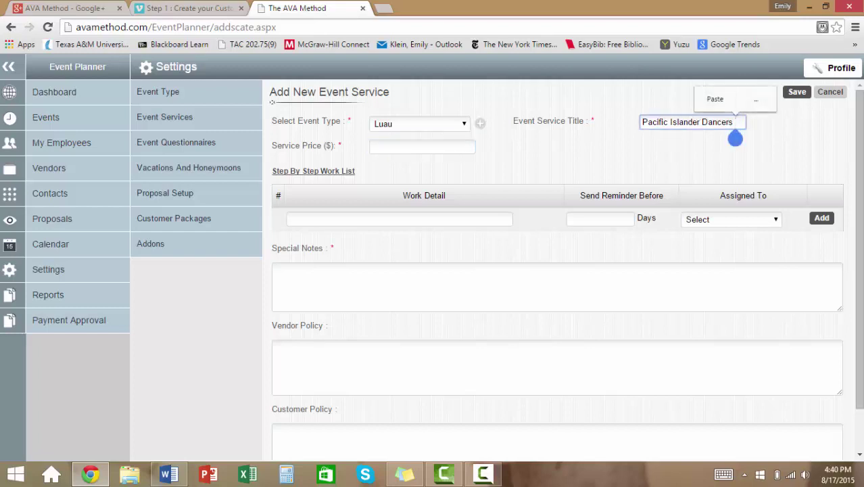
{"action": "type", "text": "- 1 Ho"}
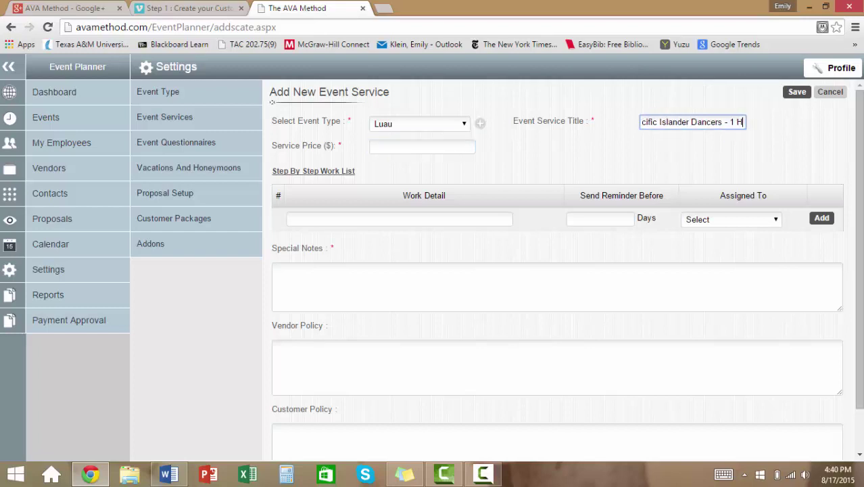
{"action": "key", "text": "BackSpace"}
{"action": "key", "text": "BackSpace"}
{"action": "key", "text": "BackSpace"}
{"action": "type", "text": "hour"}
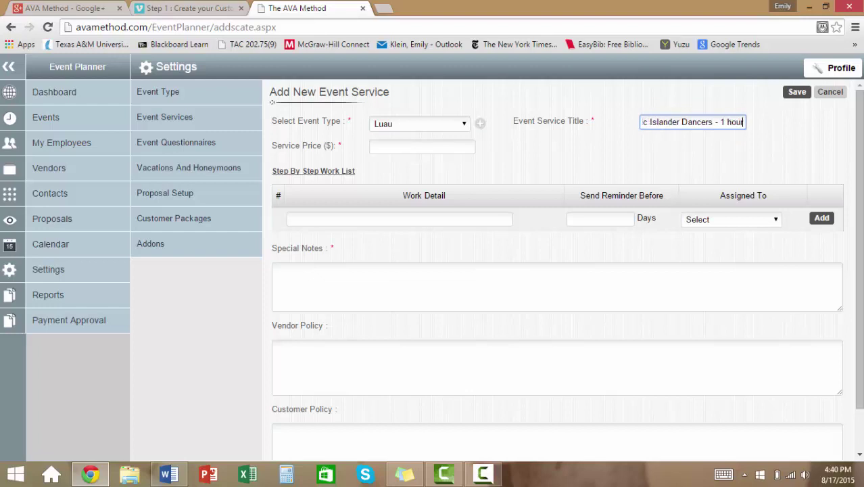
{"action": "key", "text": "Tab"}
{"action": "type", "text": "900"}
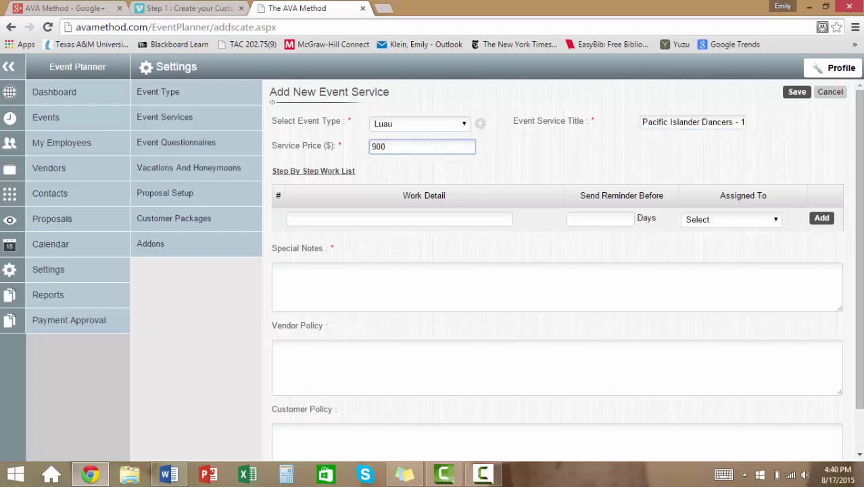
{"action": "type", "text": ".00"}
- Add a 90-day Employee work step to confirm the date and book the dancers, and try saving
{"action": "left_click", "coordinate": [291, 219]}
{"action": "type", "text": "Confirm"}
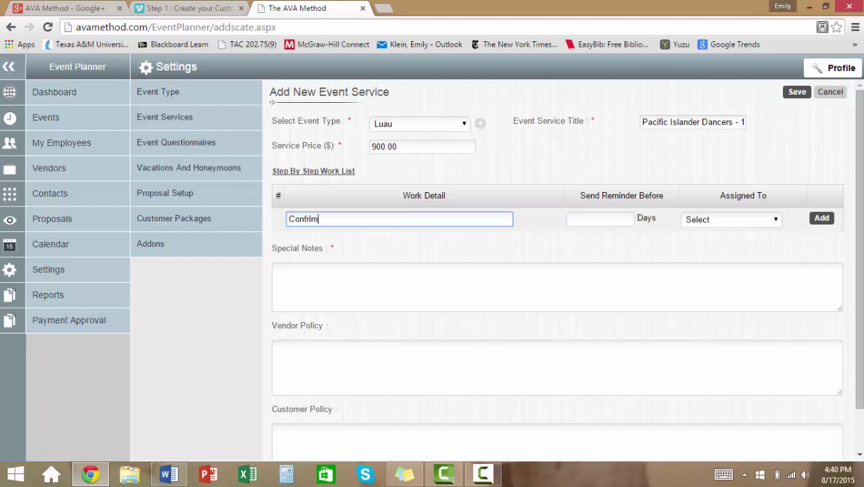
{"action": "key", "text": "BackSpace"}
{"action": "key", "text": "BackSpace"}
{"action": "key", "text": "BackSpace"}
{"action": "type", "text": "irm date and book via Mary"}
{"action": "key", "text": "Tab"}
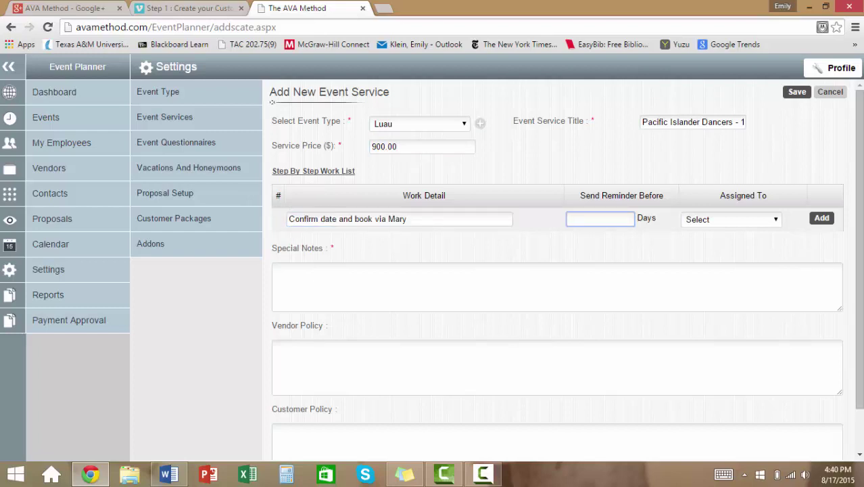
{"action": "type", "text": "90"}
{"action": "key", "text": "Tab"}
{"action": "key", "text": "alt+Down"}
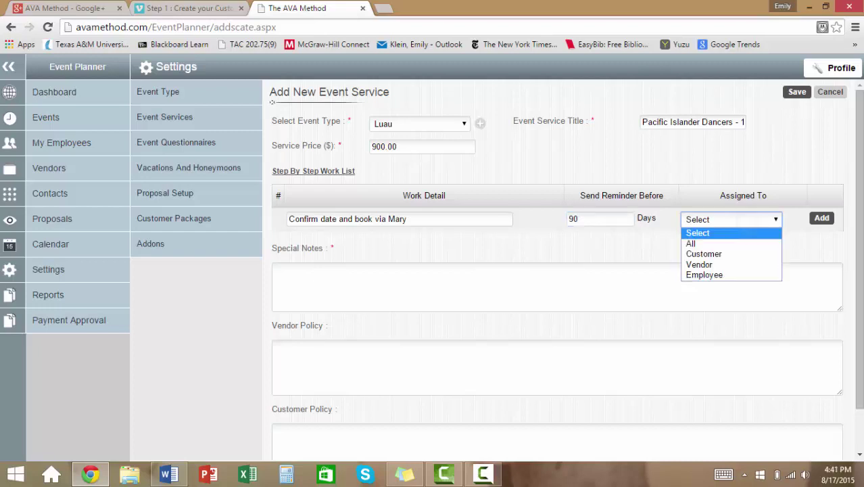
{"action": "key", "text": "Down"}
{"action": "key", "text": "Down"}
{"action": "key", "text": "Down"}
{"action": "key", "text": "Down"}
{"action": "key", "text": "Return"}
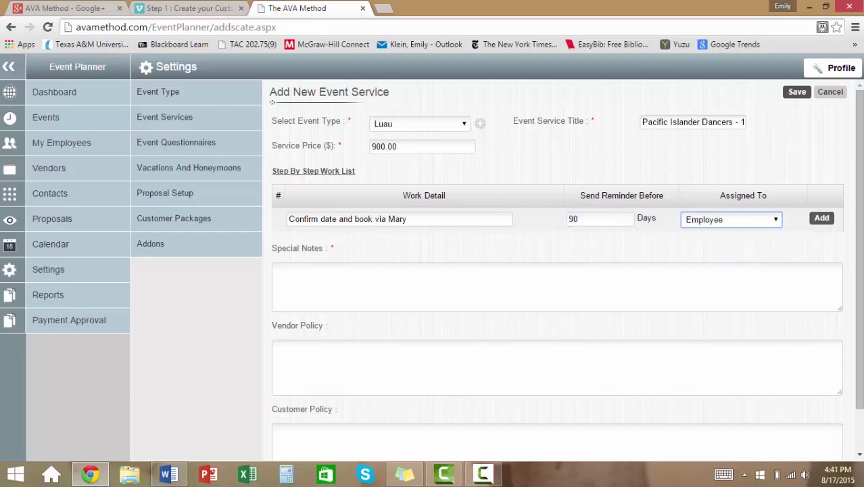
{"action": "key", "text": "Return"}
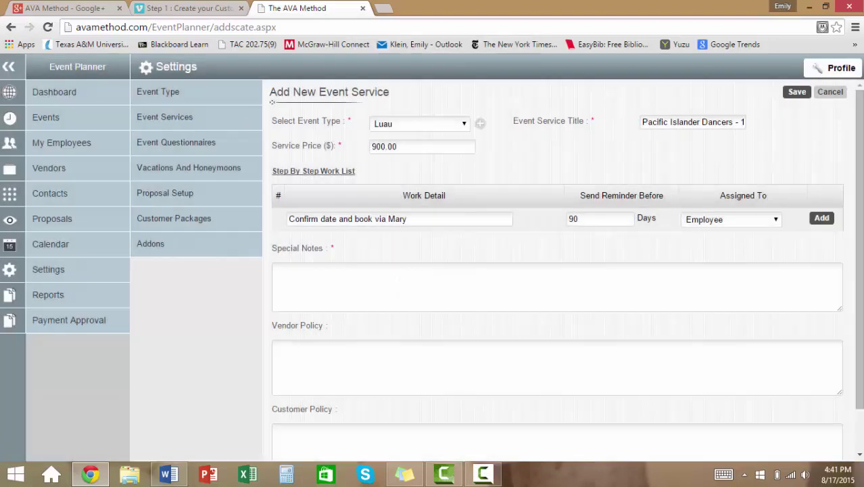
- Write the fire dancer wind policy into the special notes and vendor policy
{"action": "left_click", "coordinate": [277, 270]}
{"action": "type", "text": "Co"}
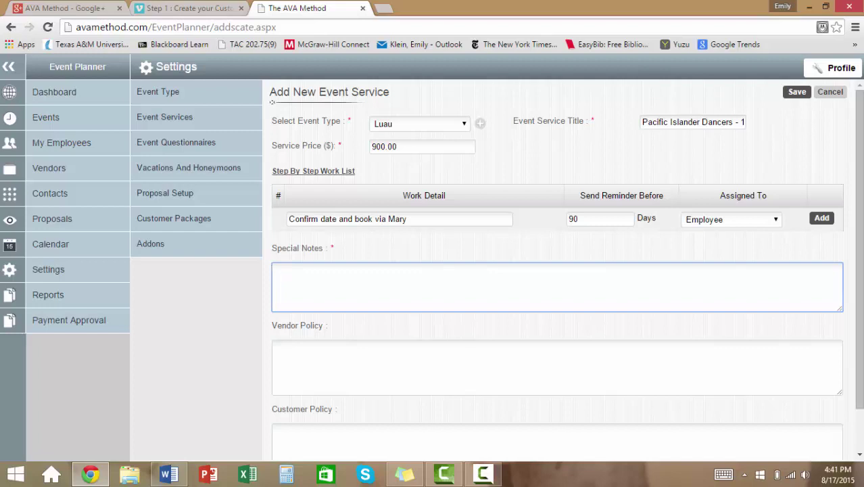
{"action": "type", "text": "Wi"}
{"action": "key", "text": "BackSpace"}
{"action": "type", "text": "ind policy for fire dancer."}
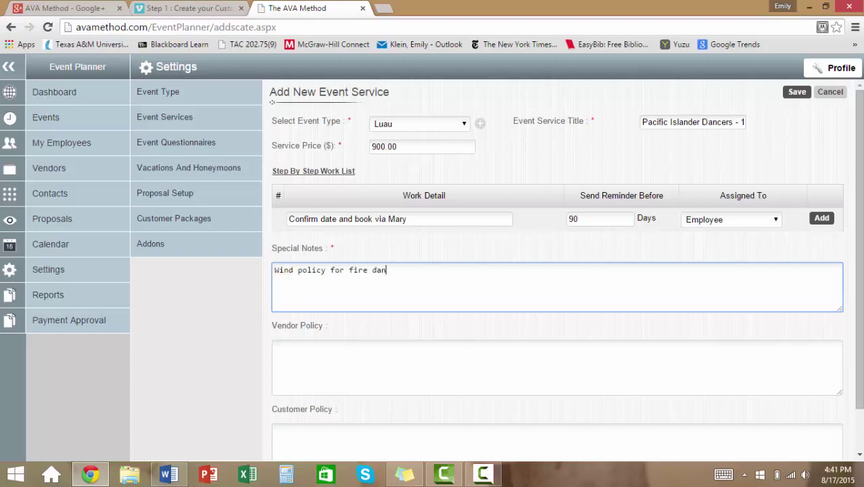
{"action": "type", "text": "s"}
{"action": "type", "text": "lot."}
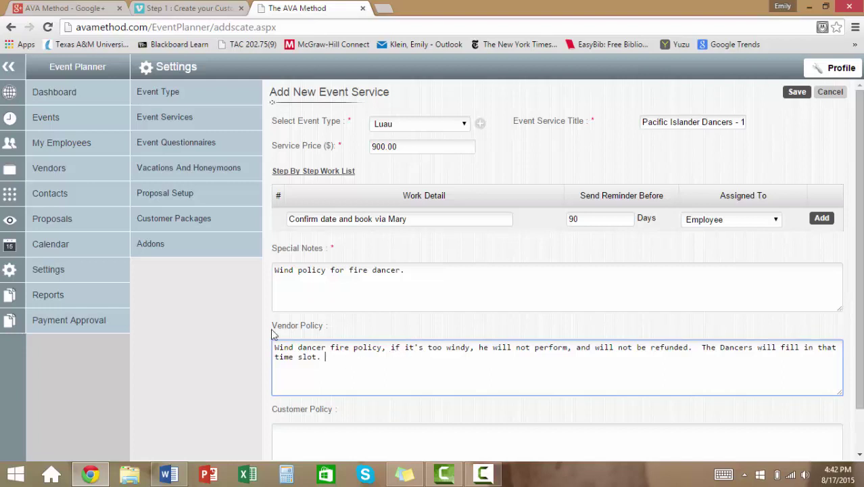
{"action": "double_click", "coordinate": [284, 347]}
{"action": "type", "text": "Fire"}
{"action": "double_click", "coordinate": [339, 347]}
{"action": "type", "text": "wind"}
{"action": "left_click", "coordinate": [334, 328]}
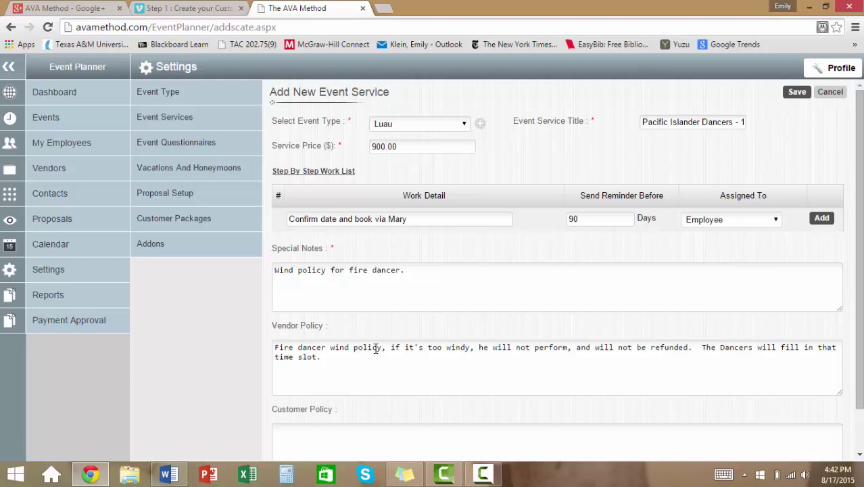
{"action": "left_click", "coordinate": [346, 356]}
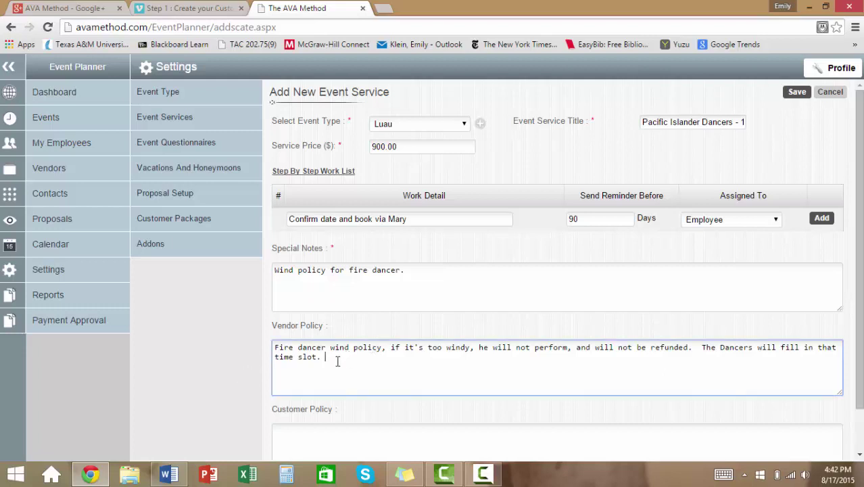
{"action": "left_click", "coordinate": [292, 440]}
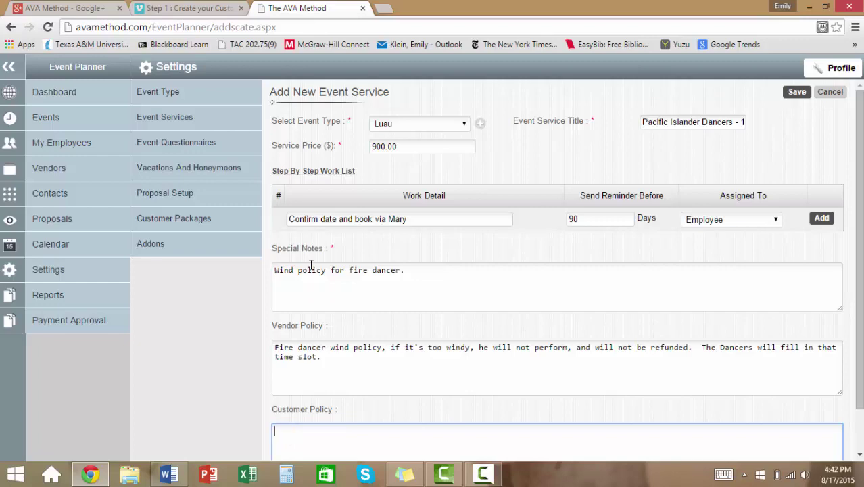
- Add the first work step, then a 'Contact Caterer about menu' step assigned to Employee
{"action": "left_click", "coordinate": [822, 220]}
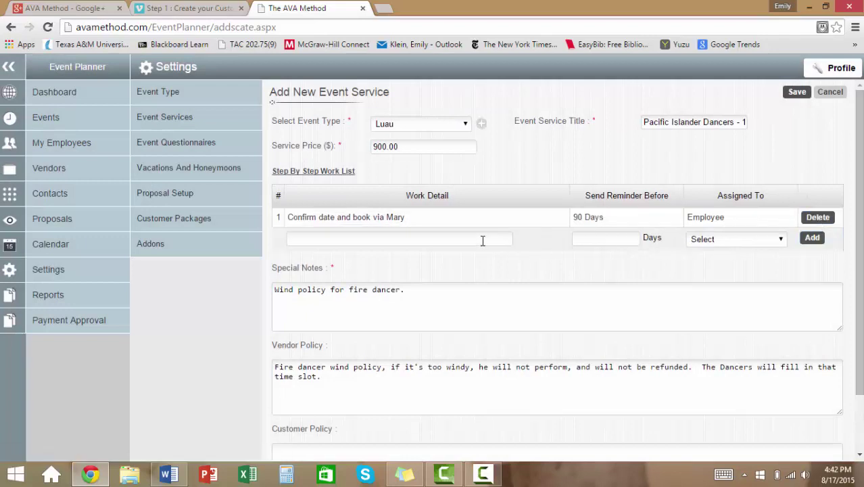
{"action": "left_click", "coordinate": [483, 241]}
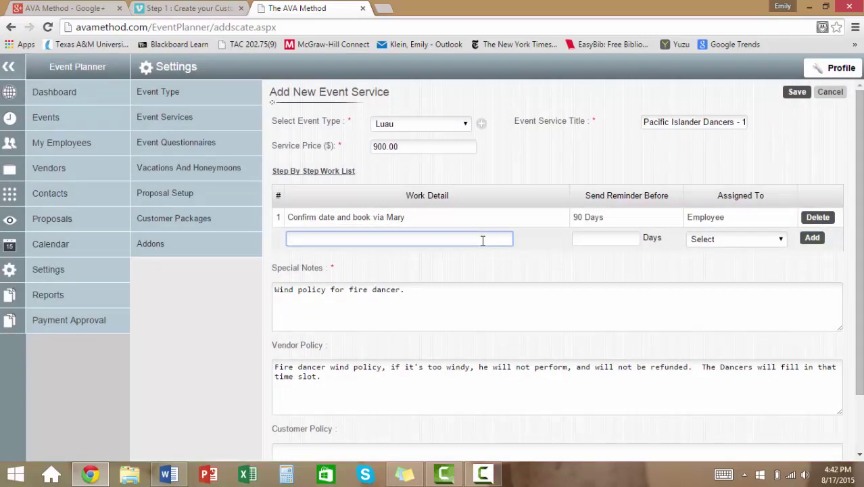
{"action": "type", "text": "Contr"}
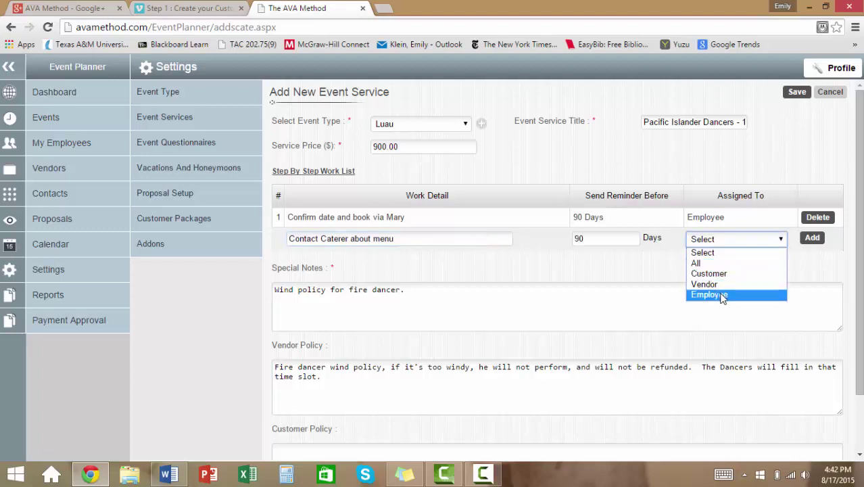
{"action": "left_click", "coordinate": [722, 294]}
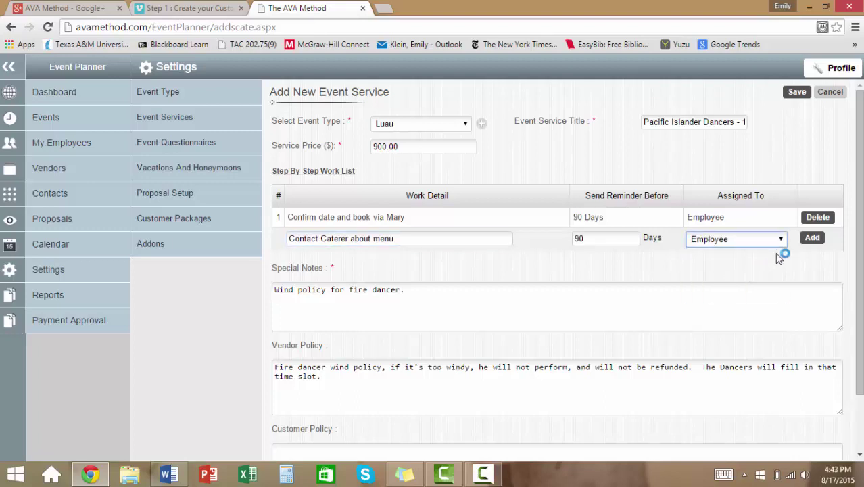
{"action": "left_click", "coordinate": [813, 238]}
- Add an 80-day Vendor step 'Please send quote for menu pricing'
{"action": "left_click", "coordinate": [455, 259]}
{"action": "type", "text": "Please"}
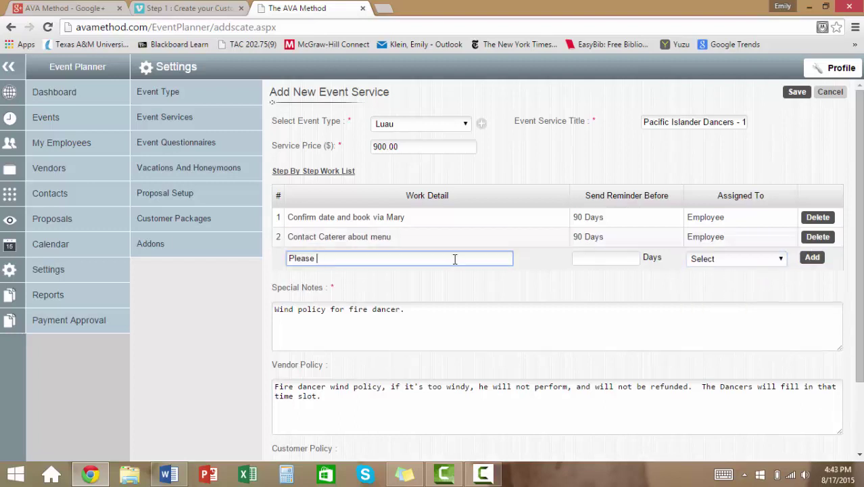
{"action": "type", "text": "send quote for menu pricing"}
{"action": "key", "text": "Tab"}
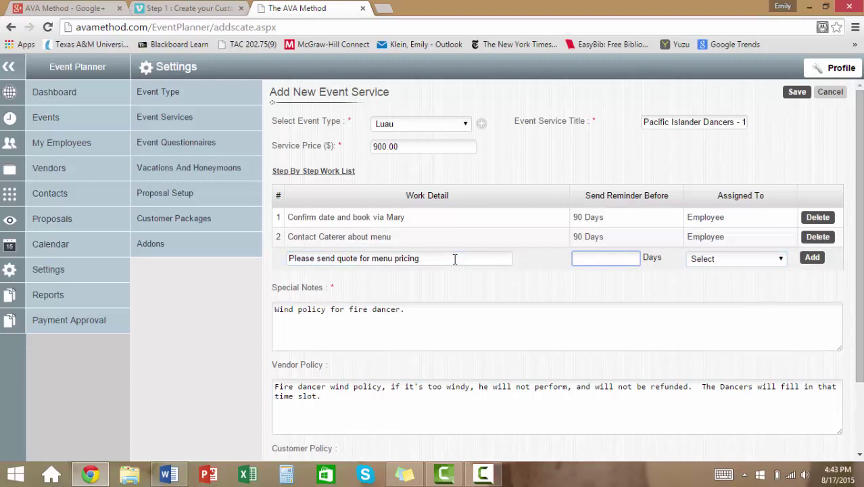
{"action": "type", "text": "80"}
{"action": "key", "text": "Tab"}
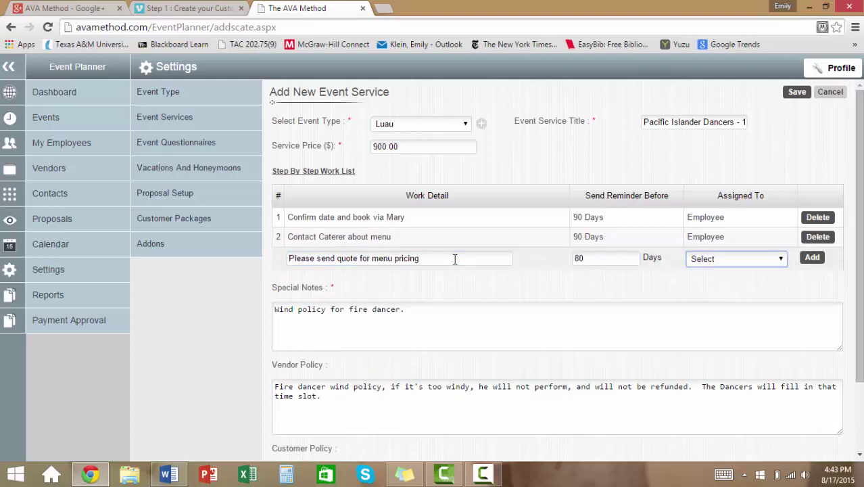
{"action": "left_click", "coordinate": [735, 264]}
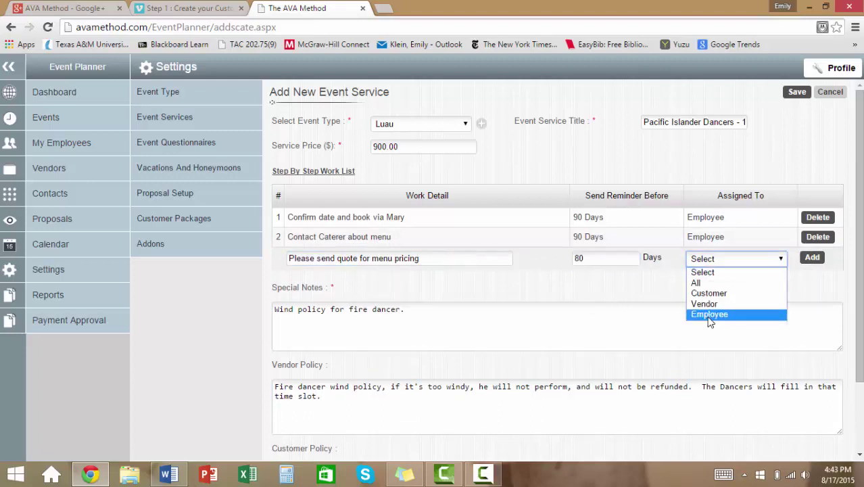
{"action": "left_click", "coordinate": [708, 305]}
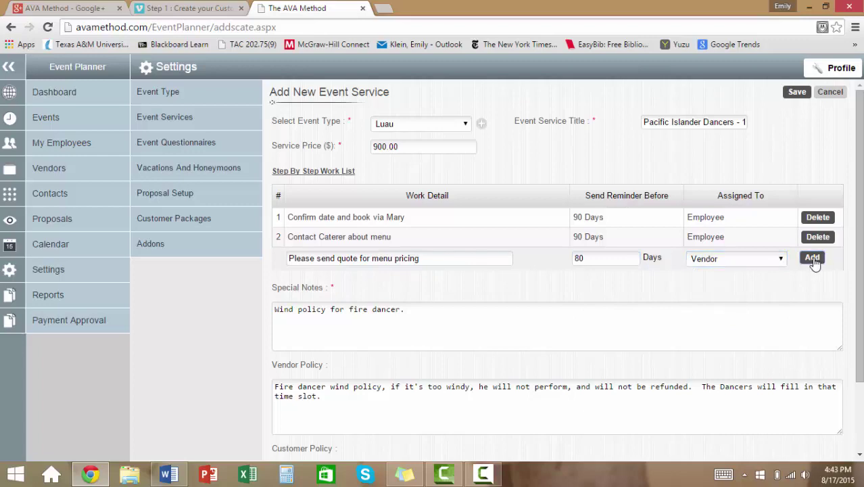
{"action": "left_click", "coordinate": [813, 259]}
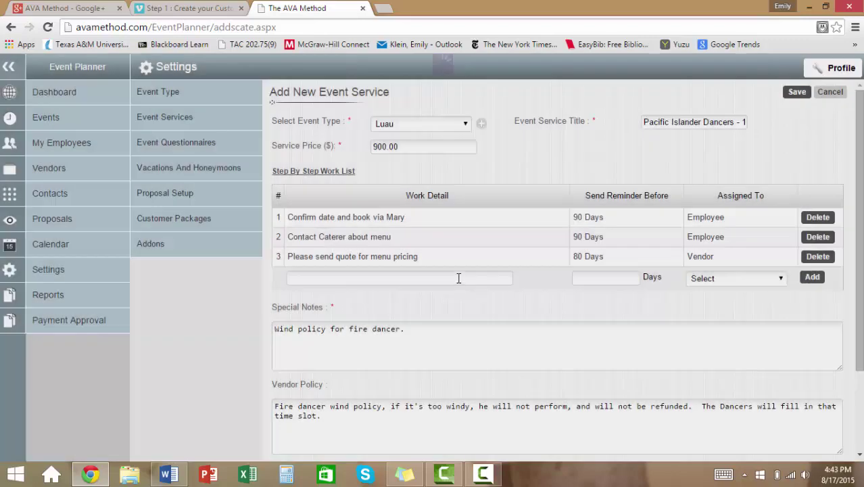
- Add a Customer step to schedule a condo walk-through as item 4
{"action": "left_click", "coordinate": [459, 278]}
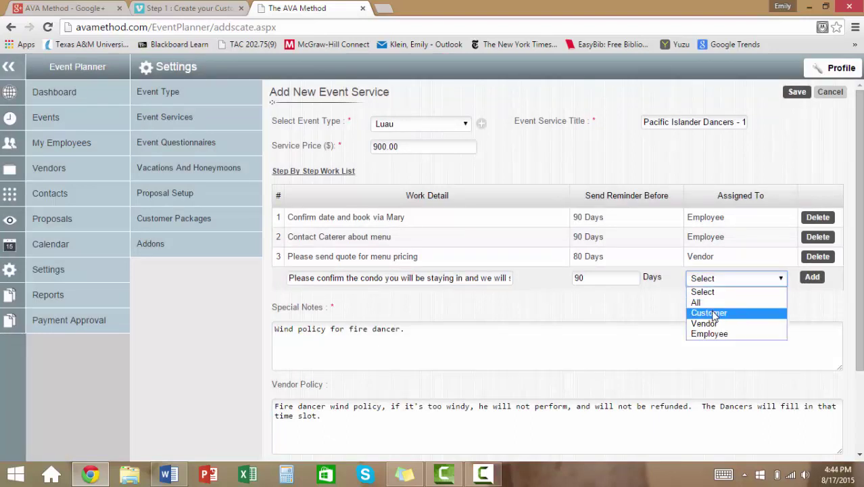
{"action": "left_click", "coordinate": [710, 313]}
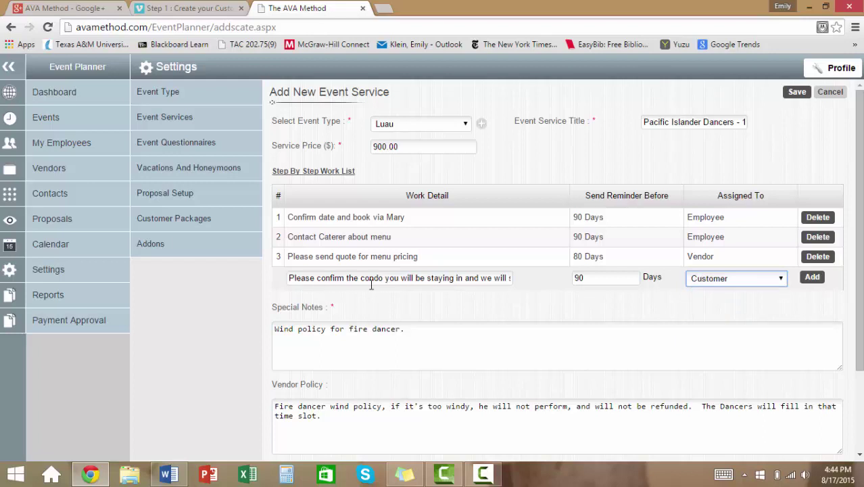
{"action": "left_click", "coordinate": [468, 278]}
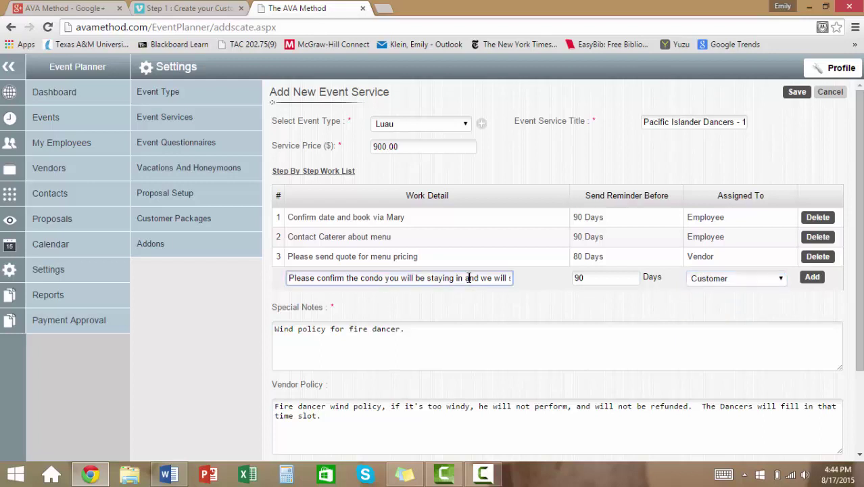
{"action": "type", "text": "chedule a walk through"}
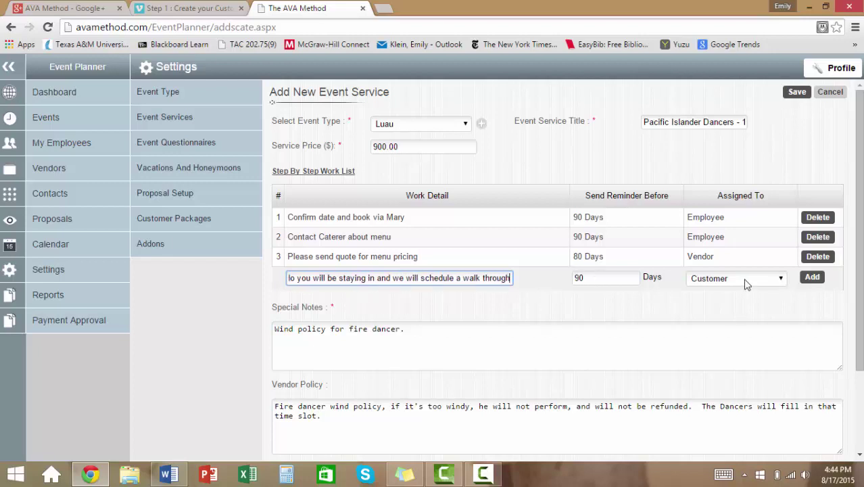
{"action": "left_click", "coordinate": [811, 278]}
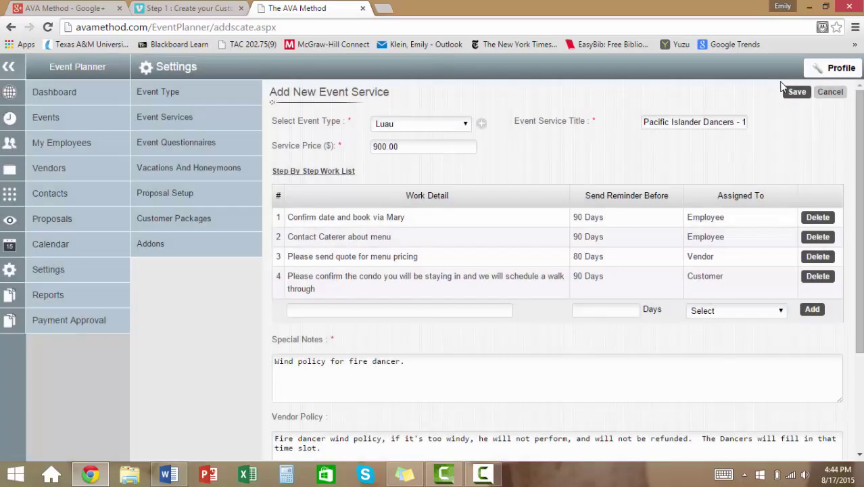
- Save the Pacific Islander Dancers service and review the Event Types and Event Services lists
{"action": "left_click", "coordinate": [795, 95]}
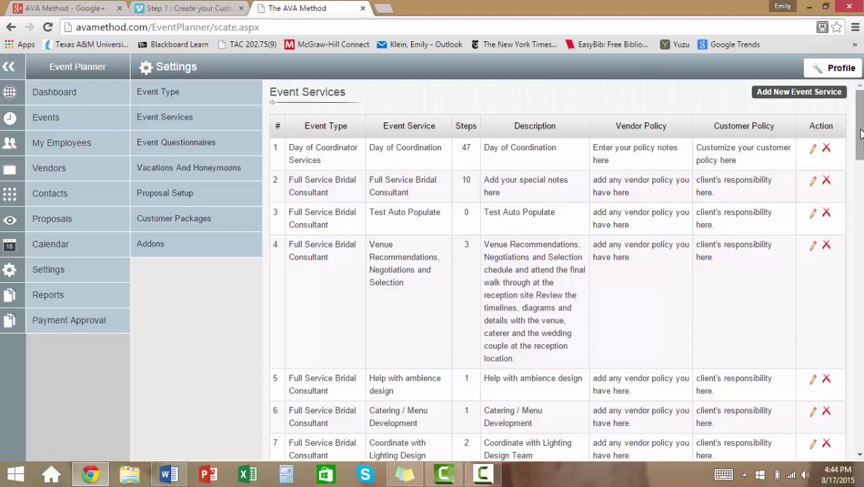
{"action": "left_click", "coordinate": [198, 102]}
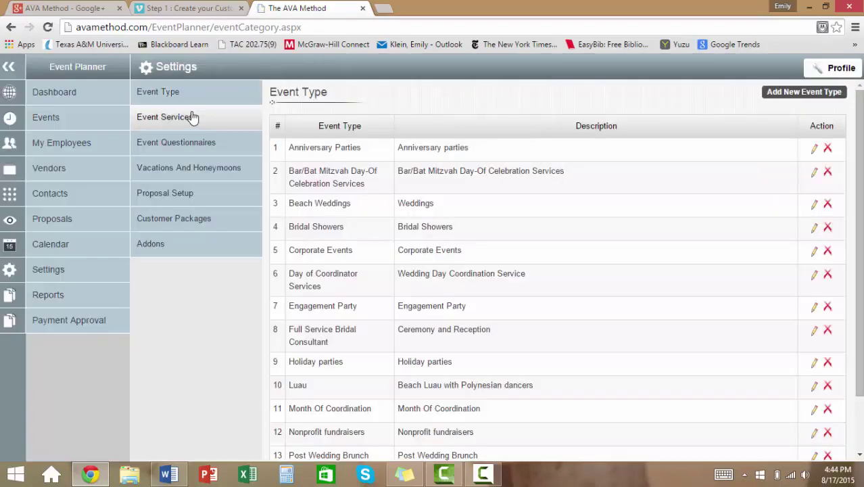
{"action": "left_click", "coordinate": [193, 118]}
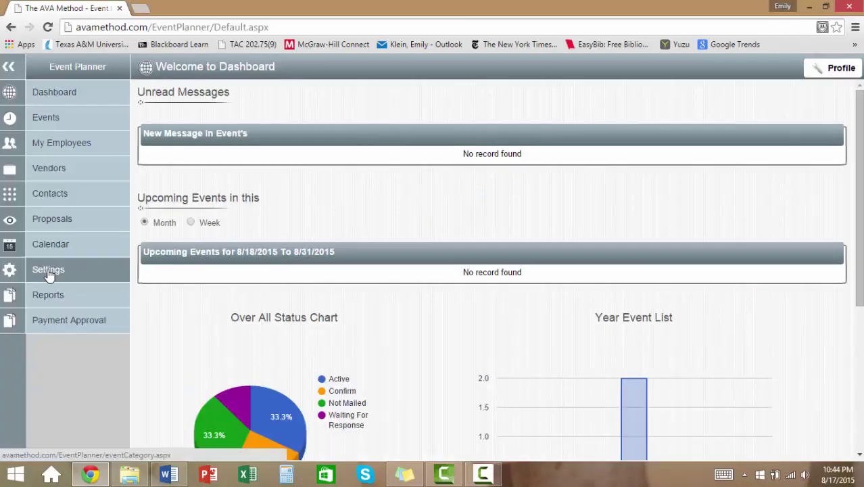
- From Settings > Customer Packages, begin a new package in the Full Service Bridal Consultant category
{"action": "left_click", "coordinate": [49, 270]}
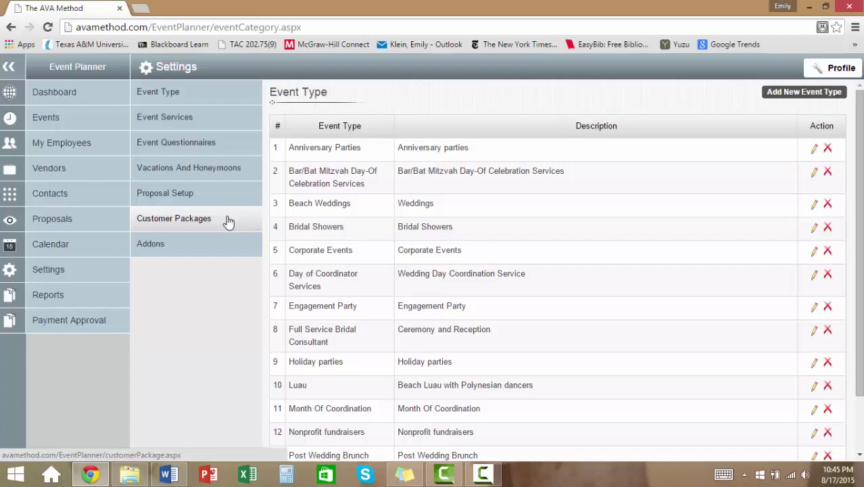
{"action": "left_click", "coordinate": [228, 222]}
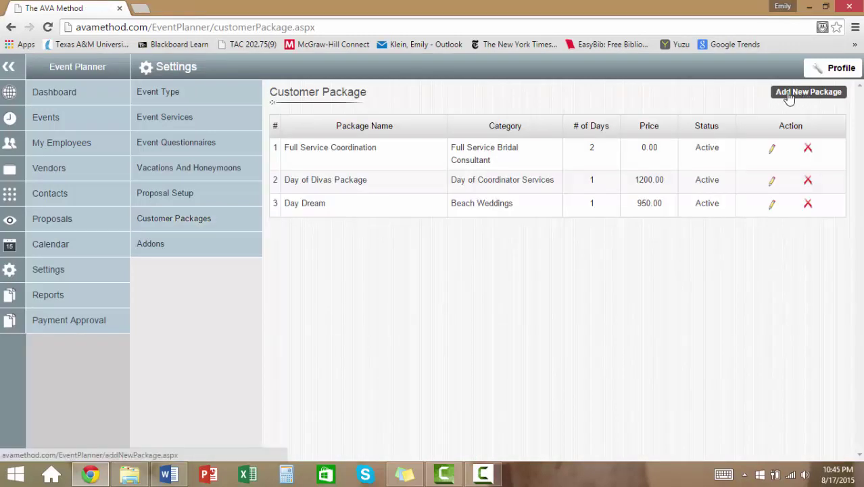
{"action": "left_click", "coordinate": [810, 95]}
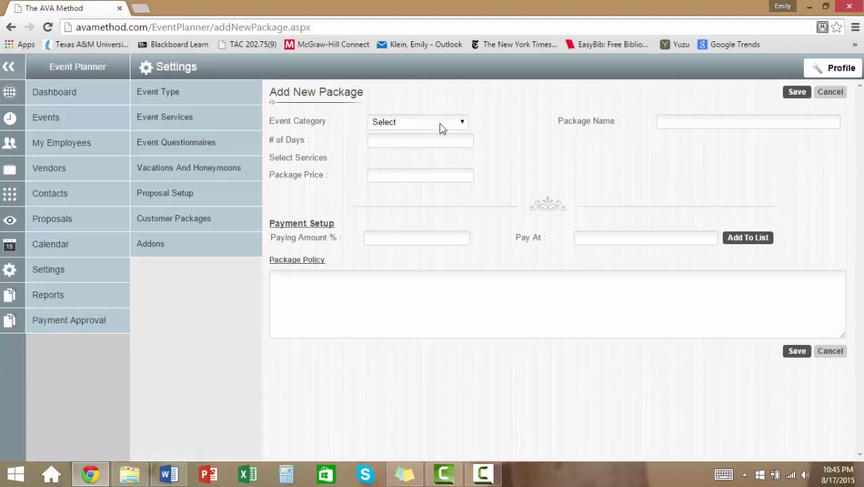
{"action": "left_click", "coordinate": [441, 128]}
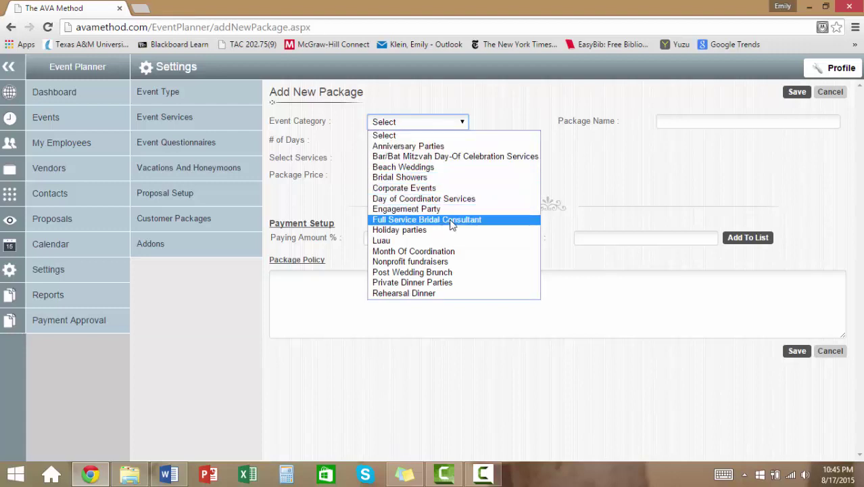
{"action": "left_click", "coordinate": [449, 219]}
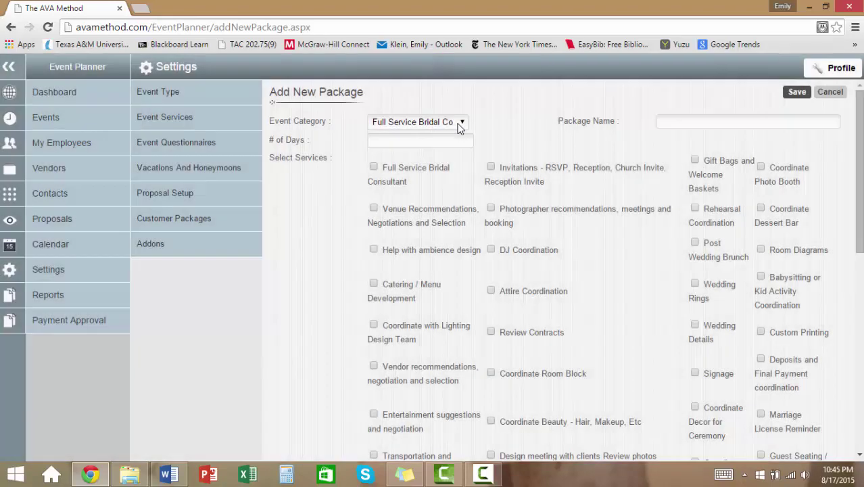
- Paste in the package name and set the package length to 1 day
{"action": "left_click", "coordinate": [671, 123]}
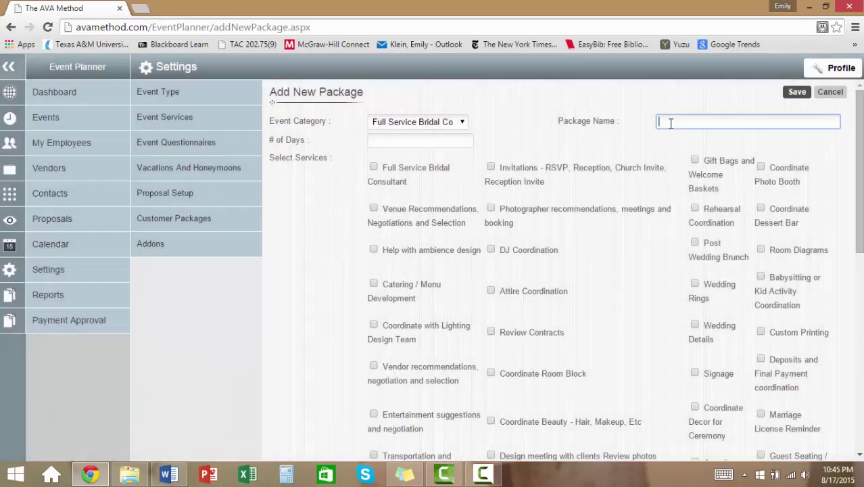
{"action": "type", "text": "Full Service Bridal Consultant Package"}
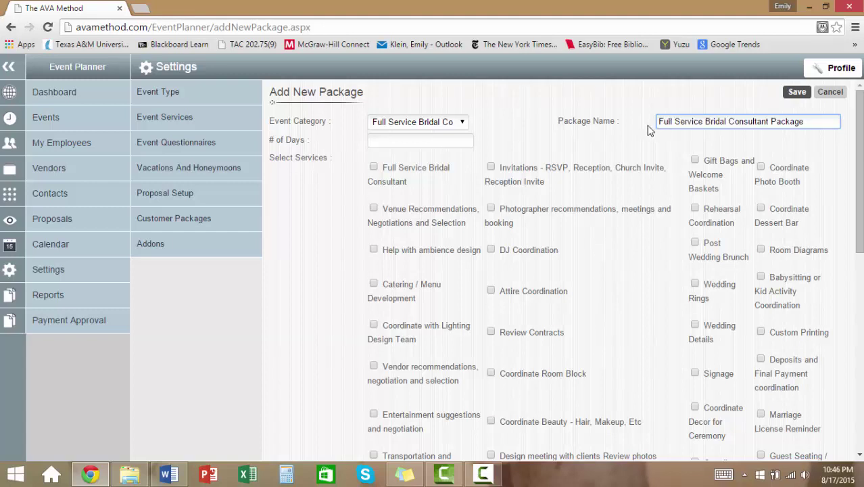
{"action": "left_click", "coordinate": [391, 142]}
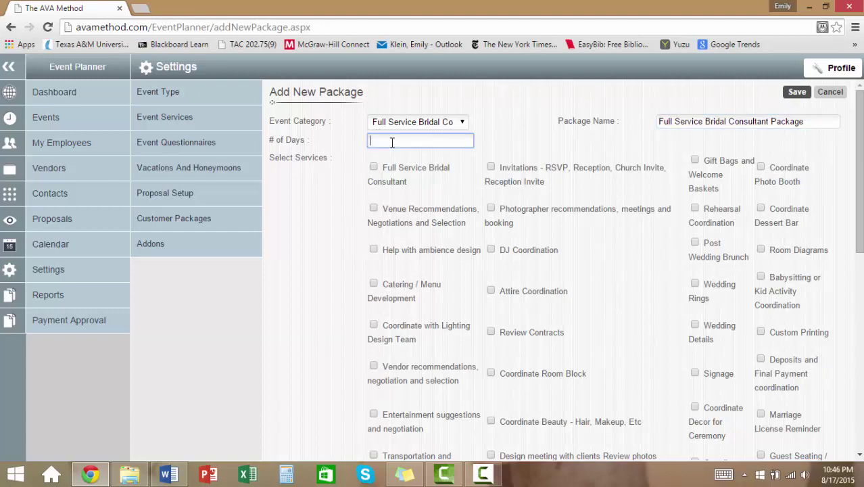
{"action": "type", "text": "1"}
{"action": "left_click", "coordinate": [483, 140]}
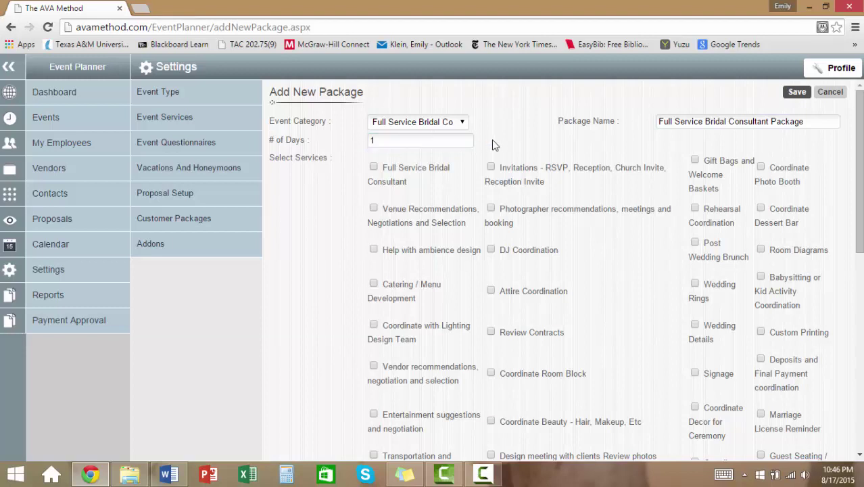
- Tick Full Service Bridal Consultant, venue, ambience, lighting, vendor, entertainment, transportation and timeline services
{"action": "left_click", "coordinate": [374, 168]}
{"action": "scroll", "coordinate": [410, 278], "scroll_direction": "down", "scroll_amount": 1}
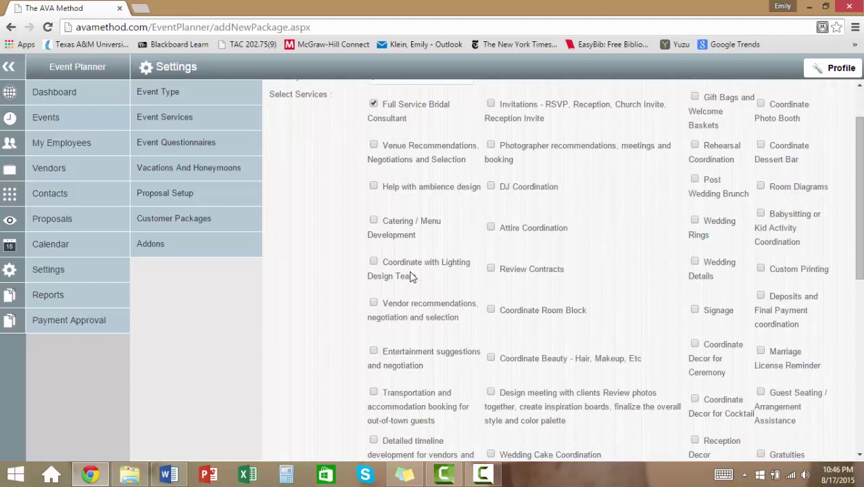
{"action": "left_click", "coordinate": [374, 144]}
{"action": "left_click", "coordinate": [374, 187]}
{"action": "left_click", "coordinate": [374, 262]}
{"action": "left_click", "coordinate": [374, 304]}
{"action": "left_click", "coordinate": [375, 350]}
{"action": "left_click", "coordinate": [374, 392]}
{"action": "left_click", "coordinate": [374, 440]}
- Tick client design meeting, Beauty, Room Block, DJ, invitations/RSVP, Attire, photographer and Wedding Cake coordination
{"action": "left_click", "coordinate": [492, 392]}
{"action": "left_click", "coordinate": [492, 358]}
{"action": "left_click", "coordinate": [491, 309]}
{"action": "left_click", "coordinate": [491, 186]}
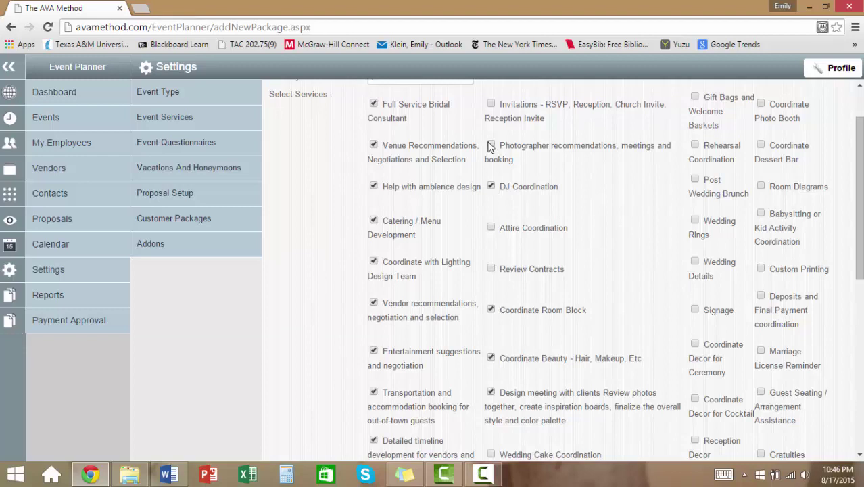
{"action": "left_click", "coordinate": [491, 104]}
{"action": "scroll", "coordinate": [512, 148], "scroll_direction": "up", "scroll_amount": 1}
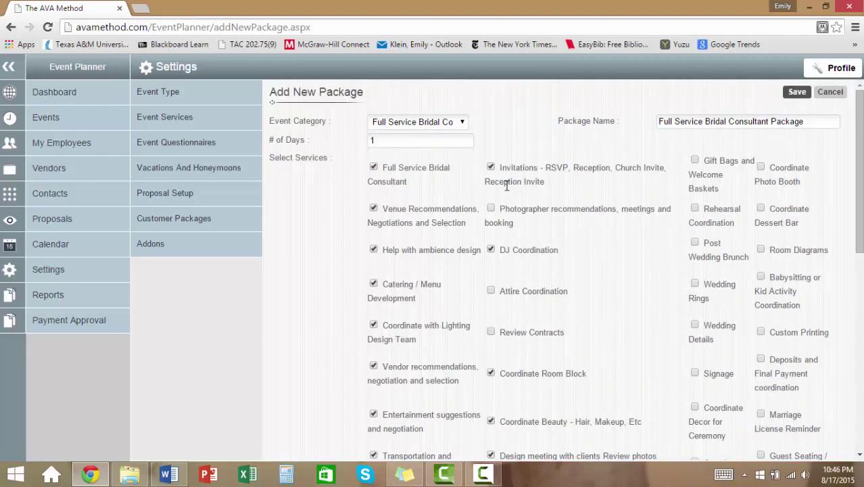
{"action": "left_click", "coordinate": [491, 291]}
{"action": "left_click", "coordinate": [491, 209]}
{"action": "scroll", "coordinate": [492, 213], "scroll_direction": "down", "scroll_amount": 5}
{"action": "left_click", "coordinate": [491, 201]}
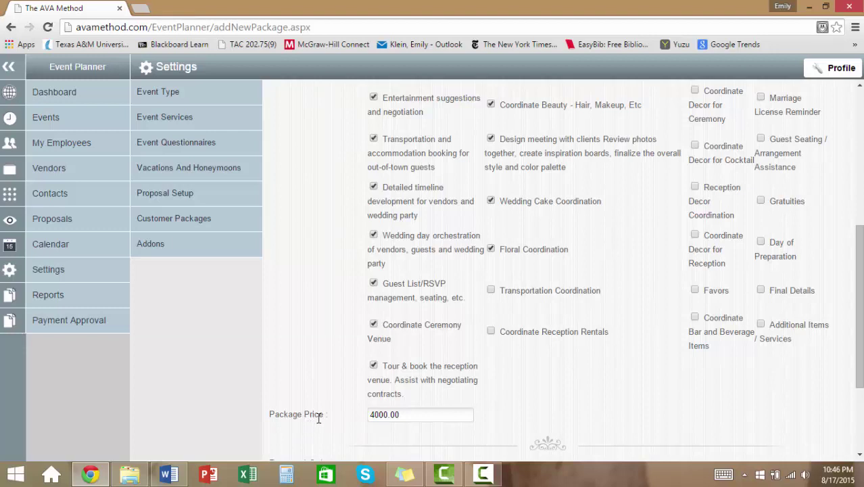
- With the price at 4000.00, add two 50% installments due 365 and 14 days before
{"action": "left_click", "coordinate": [411, 417]}
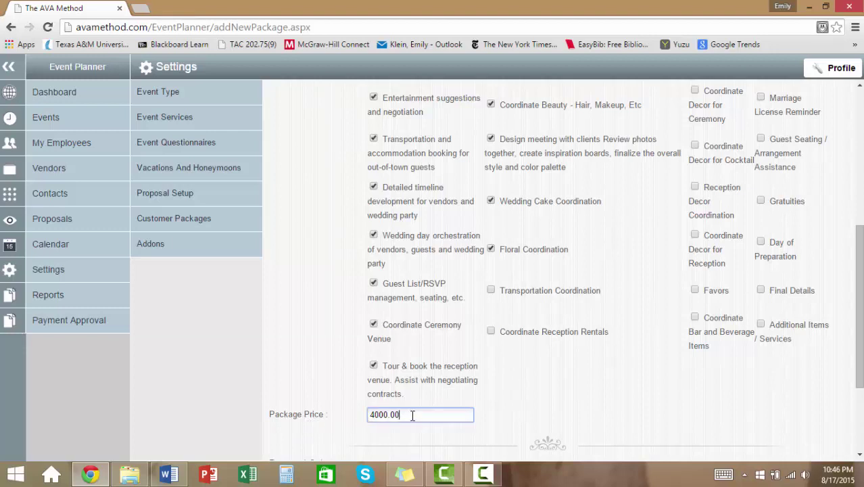
{"action": "scroll", "coordinate": [428, 415], "scroll_direction": "down", "scroll_amount": 2}
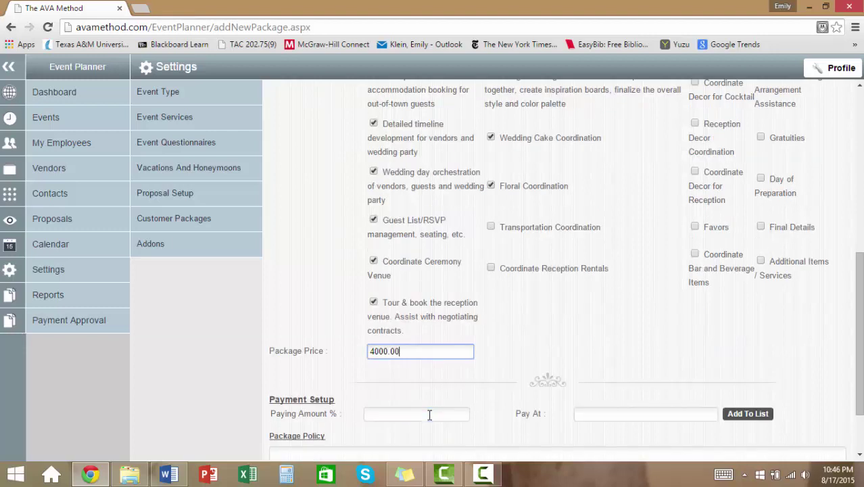
{"action": "left_click", "coordinate": [372, 352]}
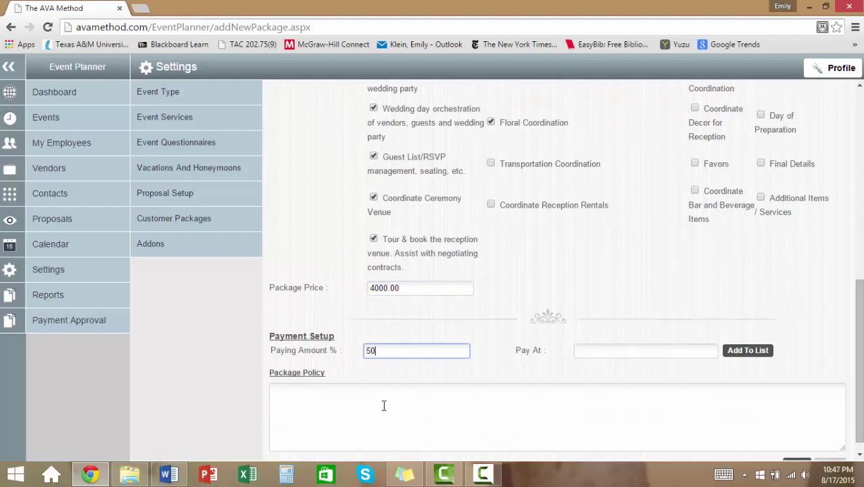
{"action": "key", "text": "Tab"}
{"action": "key", "text": "Return"}
{"action": "left_click", "coordinate": [384, 348]}
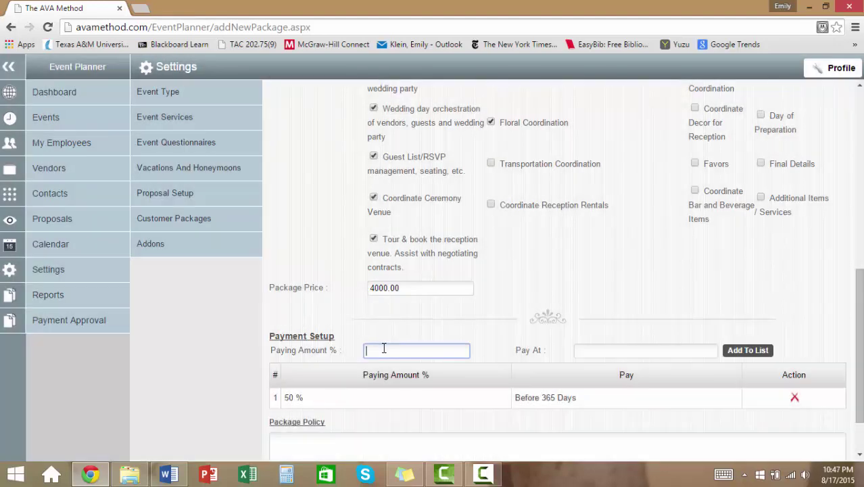
{"action": "type", "text": "50"}
{"action": "key", "text": "Tab"}
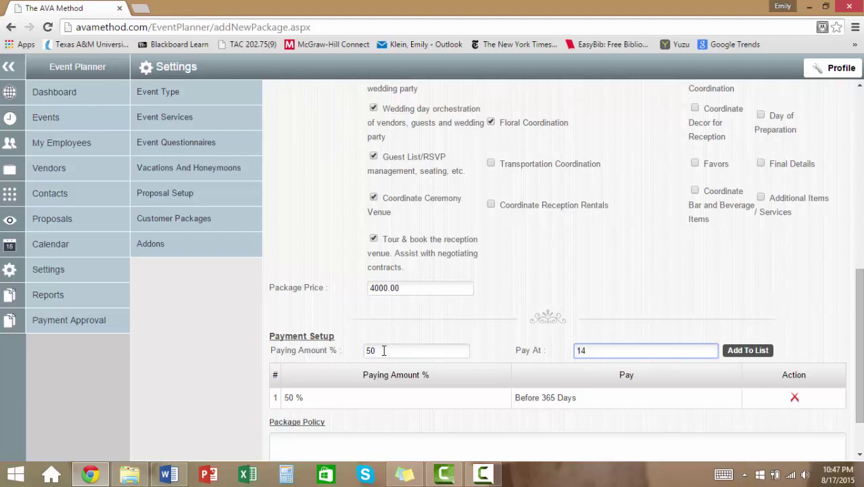
{"action": "left_click", "coordinate": [742, 352]}
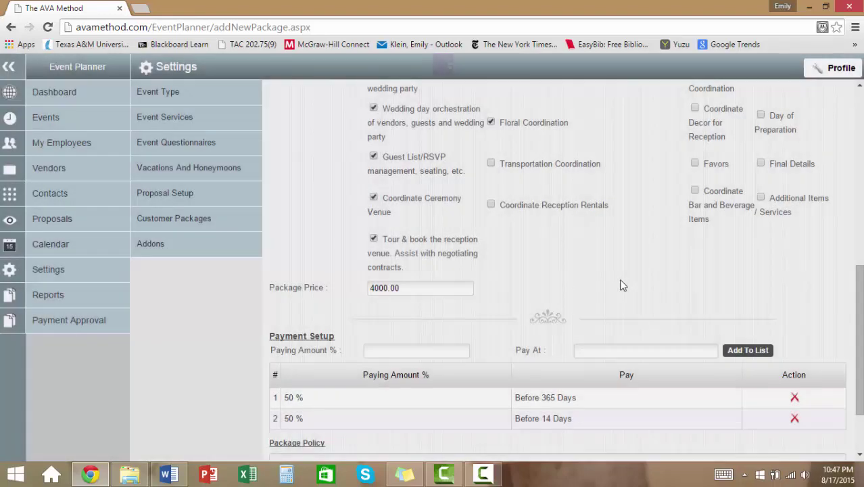
{"action": "scroll", "coordinate": [530, 336], "scroll_direction": "down", "scroll_amount": 2}
{"action": "left_click", "coordinate": [317, 372]}
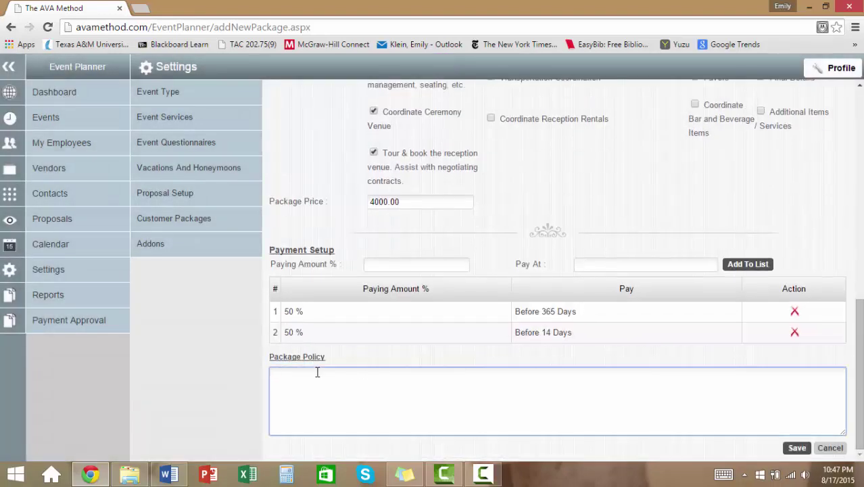
- Paste the phone calls and appointments policy, correct 'Phone calls' and 'in-office', save, and reopen the package
{"action": "type", "text": "Unlimited Phonecalls, emails and 1 in office visit per month. I can accompany you to appointments, if you wish."}
{"action": "right_click", "coordinate": [342, 374]}
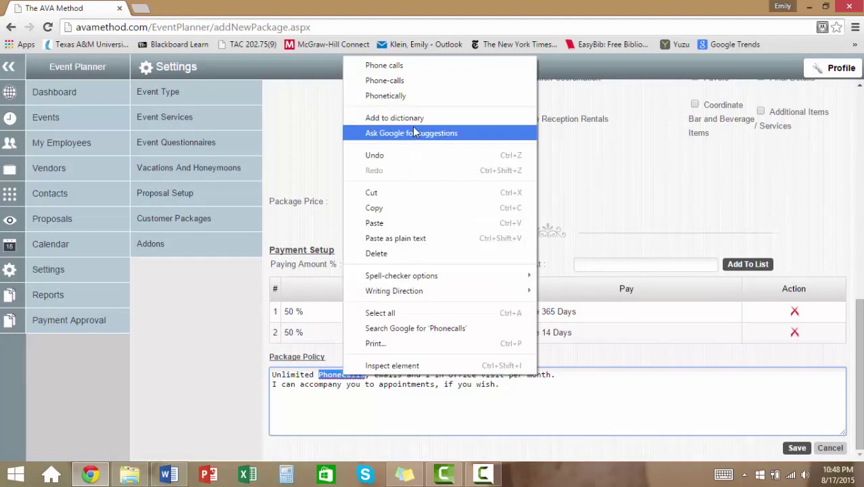
{"action": "left_click", "coordinate": [385, 65]}
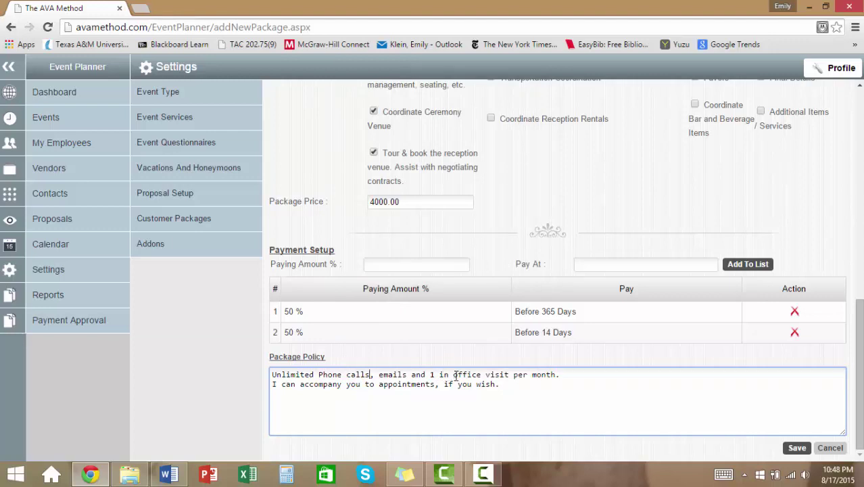
{"action": "left_click", "coordinate": [453, 376]}
{"action": "key", "text": "BackSpace"}
{"action": "type", "text": "-"}
{"action": "left_click", "coordinate": [798, 448]}
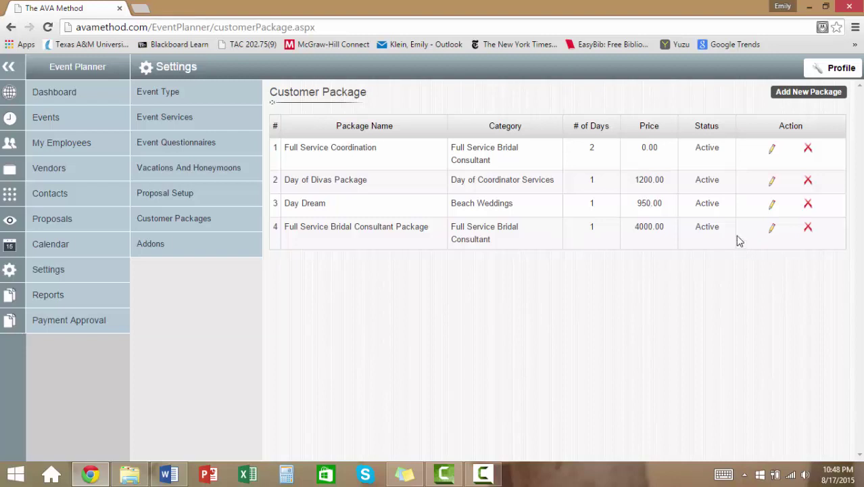
{"action": "left_click", "coordinate": [773, 231]}
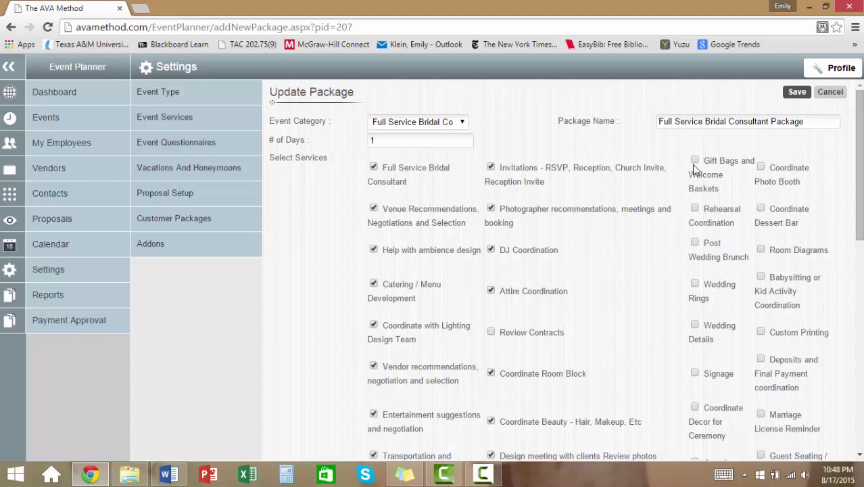
- Tick Rehearsal Coordination, Gift Bags, Post Wedding Brunch, Review Contracts, Additional Items and Gratuities, then save
{"action": "left_click", "coordinate": [698, 209]}
{"action": "left_click", "coordinate": [694, 161]}
{"action": "left_click", "coordinate": [696, 245]}
{"action": "scroll", "coordinate": [492, 293], "scroll_direction": "down", "scroll_amount": 2}
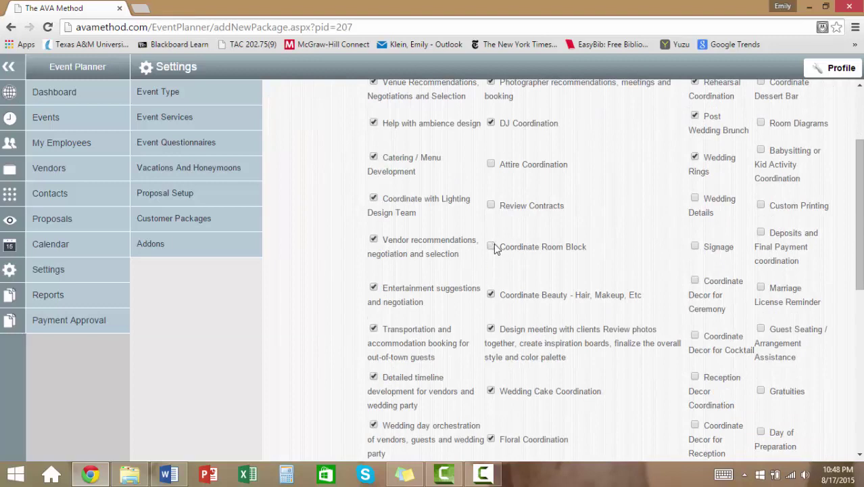
{"action": "left_click", "coordinate": [491, 206]}
{"action": "scroll", "coordinate": [852, 331], "scroll_direction": "down", "scroll_amount": 3}
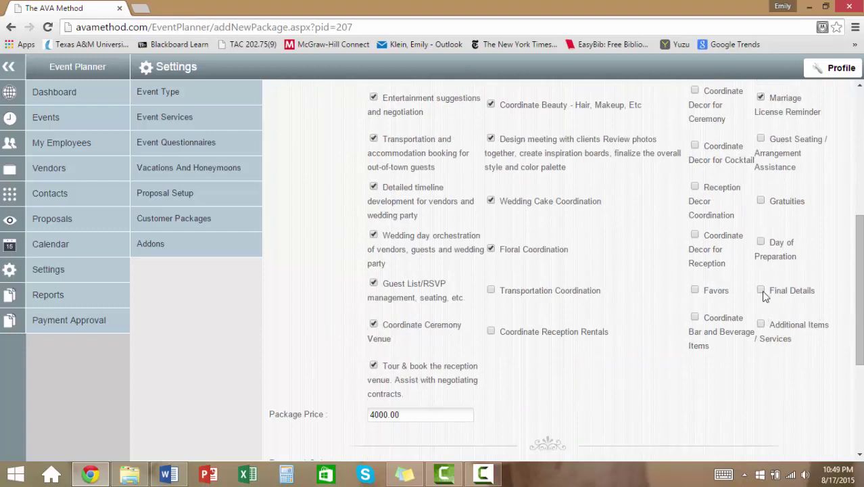
{"action": "left_click", "coordinate": [762, 325]}
{"action": "left_click", "coordinate": [761, 201]}
{"action": "scroll", "coordinate": [774, 336], "scroll_direction": "down", "scroll_amount": 1}
{"action": "scroll", "coordinate": [749, 309], "scroll_direction": "down", "scroll_amount": 2}
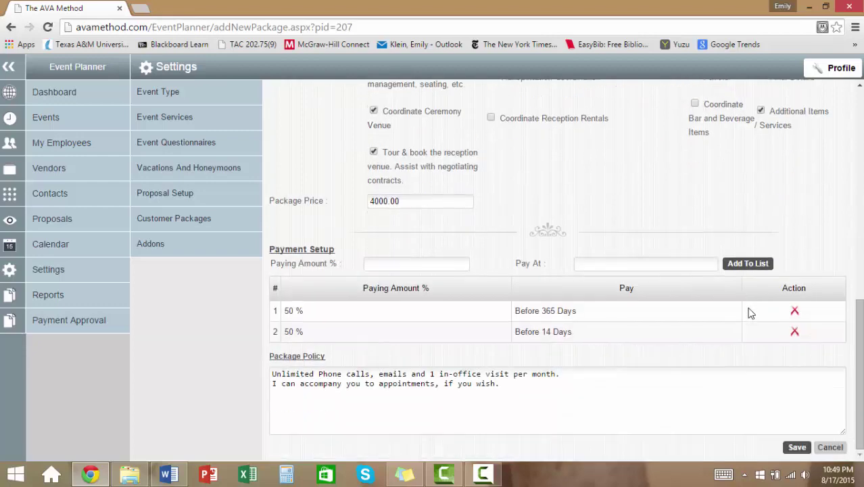
{"action": "left_click", "coordinate": [797, 448]}
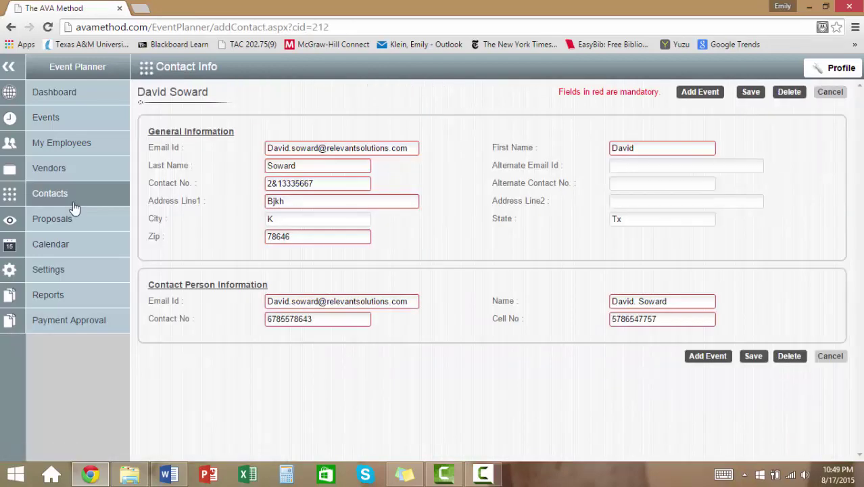
- Open the client's record from Contacts and start adding an event for them
{"action": "left_click", "coordinate": [60, 197]}
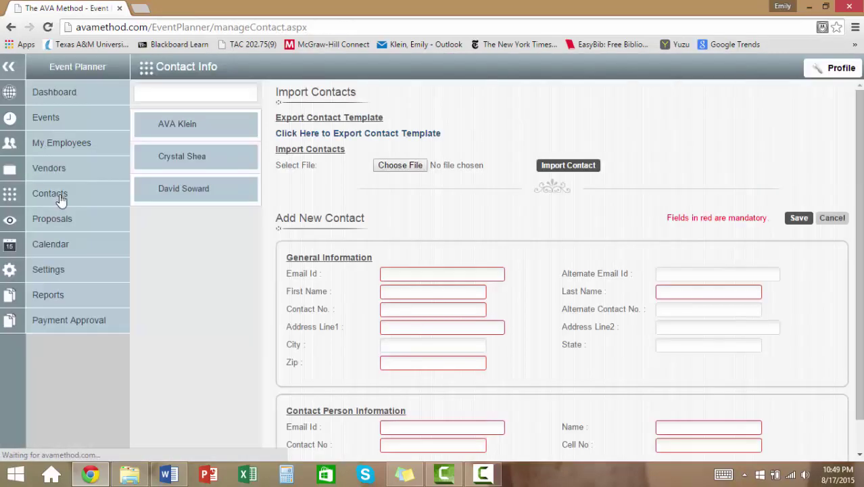
{"action": "left_click", "coordinate": [168, 195]}
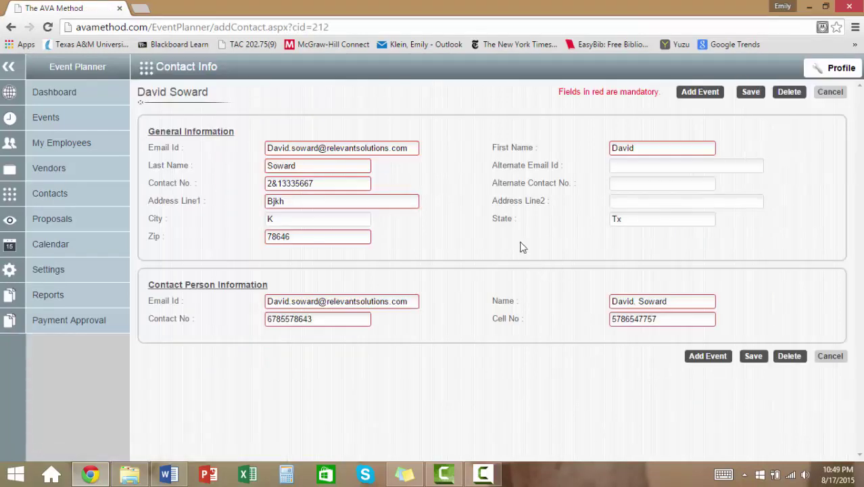
{"action": "left_click", "coordinate": [703, 357]}
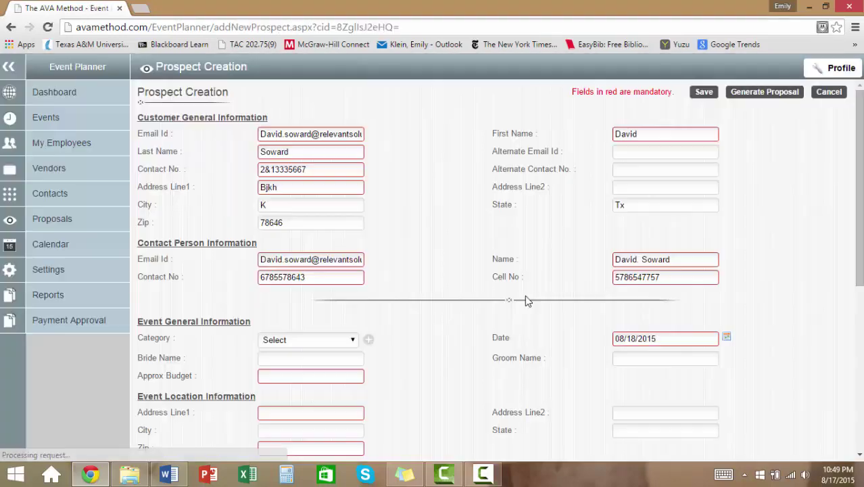
- Set the event category to Full Service Bridal Consultant
{"action": "scroll", "coordinate": [459, 318], "scroll_direction": "down", "scroll_amount": 2}
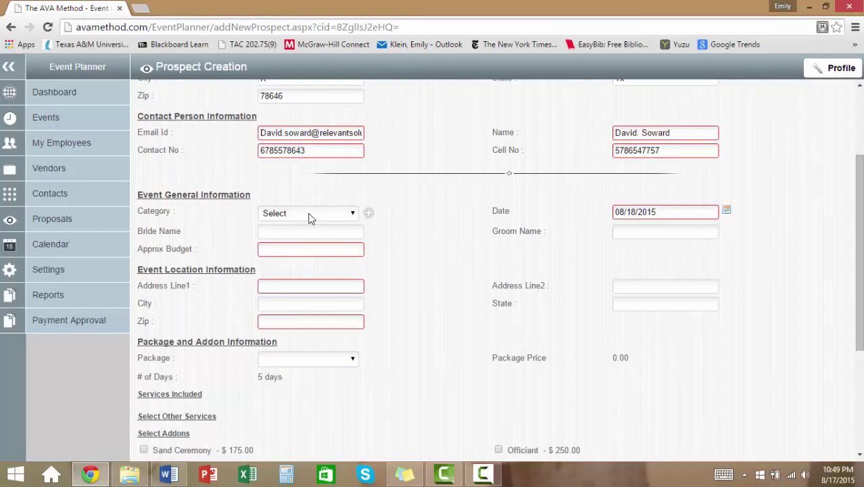
{"action": "left_click", "coordinate": [311, 214]}
{"action": "left_click", "coordinate": [309, 213]}
{"action": "scroll", "coordinate": [311, 214], "scroll_direction": "up", "scroll_amount": 2}
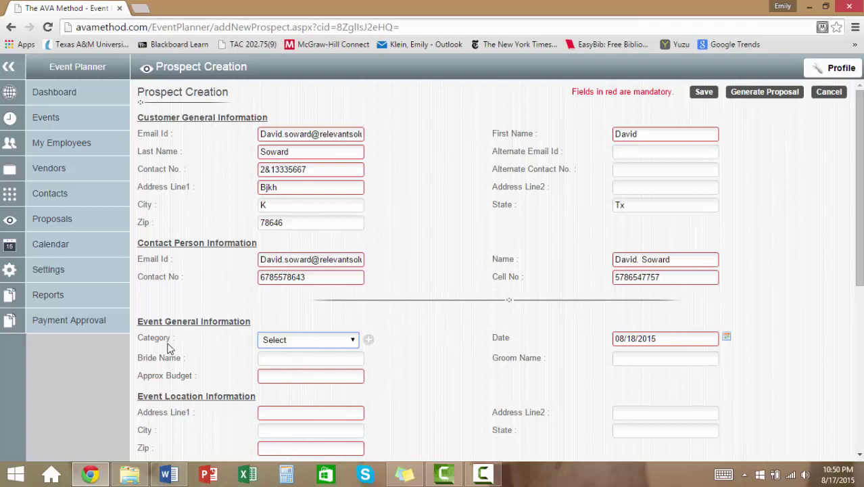
{"action": "left_click", "coordinate": [281, 341]}
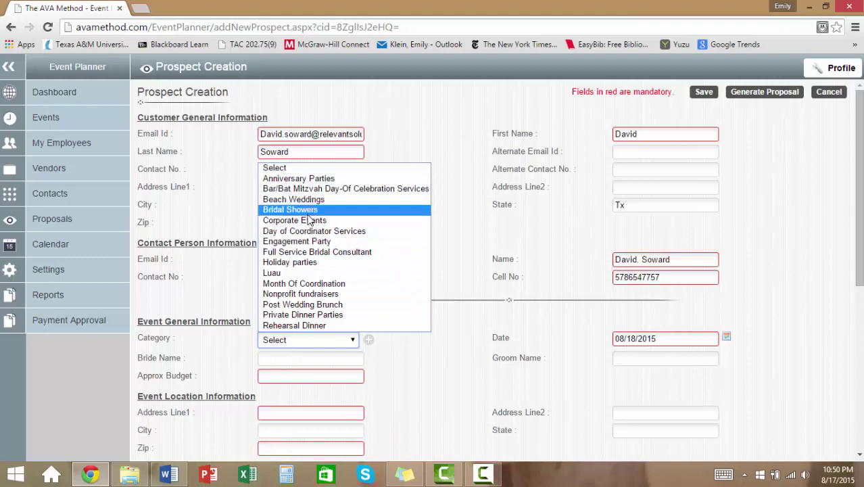
{"action": "left_click", "coordinate": [309, 251]}
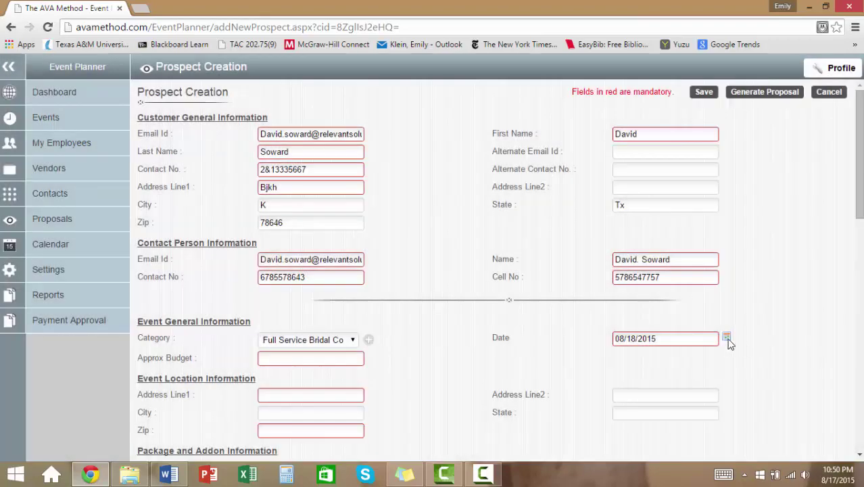
- Set the event date to November 7, 2015 and the approximate budget to 56543
{"action": "left_click", "coordinate": [727, 337]}
{"action": "left_click", "coordinate": [720, 355]}
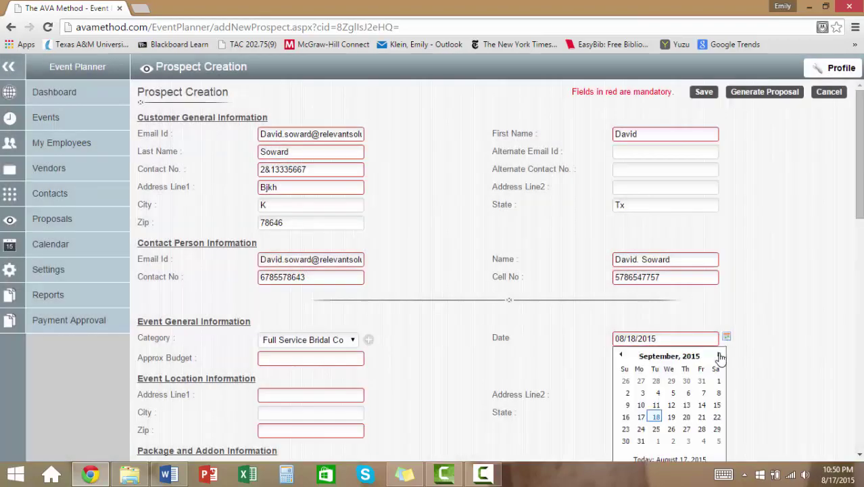
{"action": "left_click", "coordinate": [720, 356]}
{"action": "left_click", "coordinate": [719, 355]}
{"action": "left_click", "coordinate": [717, 393]}
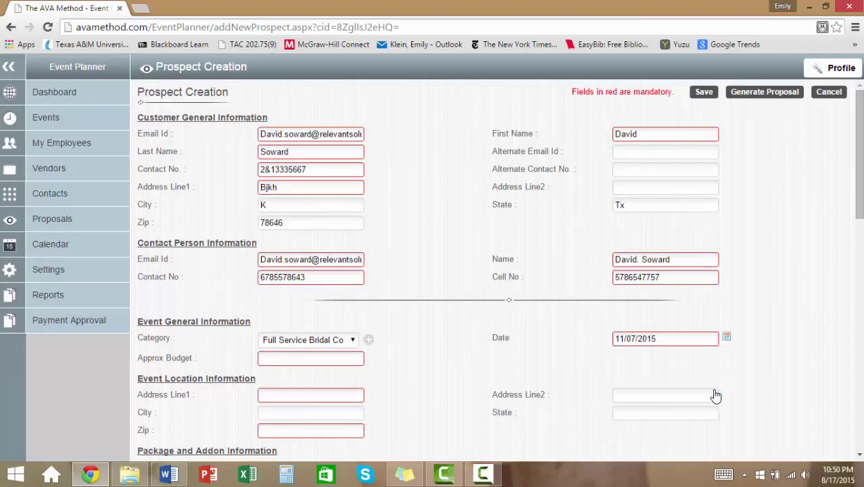
{"action": "left_click", "coordinate": [330, 355]}
{"action": "type", "text": "56543"}
{"action": "left_click", "coordinate": [420, 349]}
- Fill in the event location address from a saved autofill address
{"action": "scroll", "coordinate": [421, 349], "scroll_direction": "down", "scroll_amount": 1}
{"action": "left_click", "coordinate": [336, 334]}
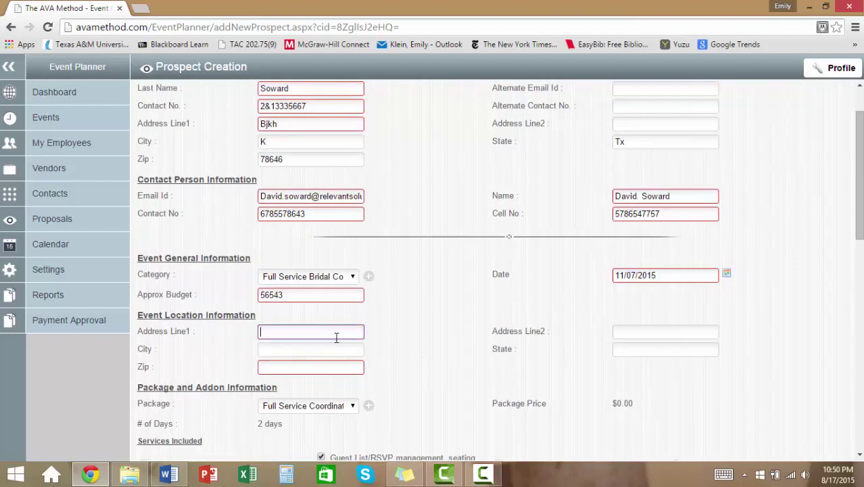
{"action": "type", "text": "1"}
{"action": "left_click", "coordinate": [332, 349]}
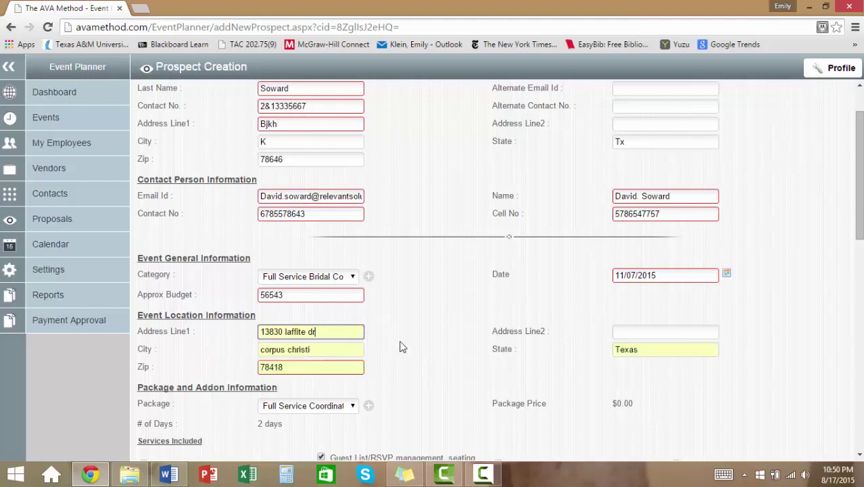
{"action": "scroll", "coordinate": [408, 346], "scroll_direction": "down", "scroll_amount": 2}
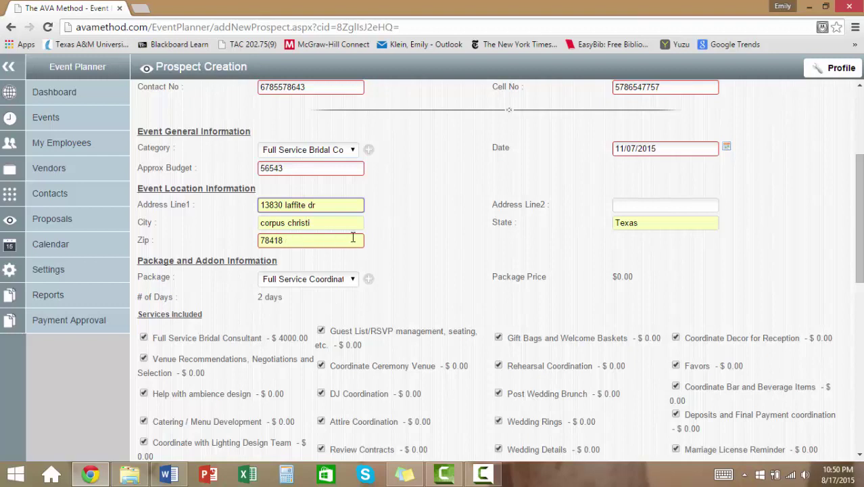
{"action": "left_click", "coordinate": [426, 235]}
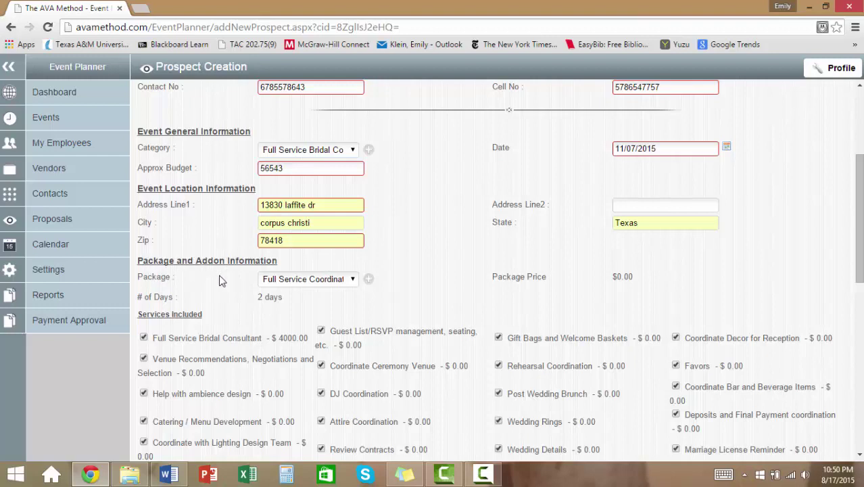
- Switch the package to Full Service Bridal Consultant Package
{"action": "left_click", "coordinate": [350, 282]}
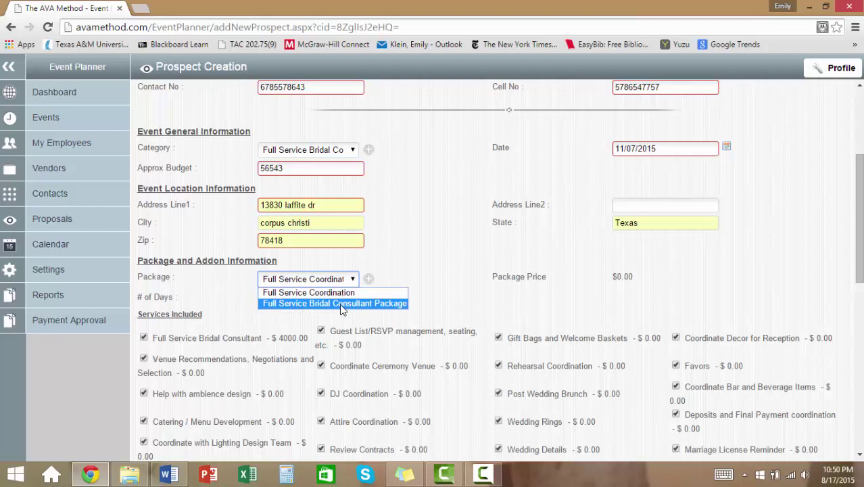
{"action": "left_click", "coordinate": [342, 303]}
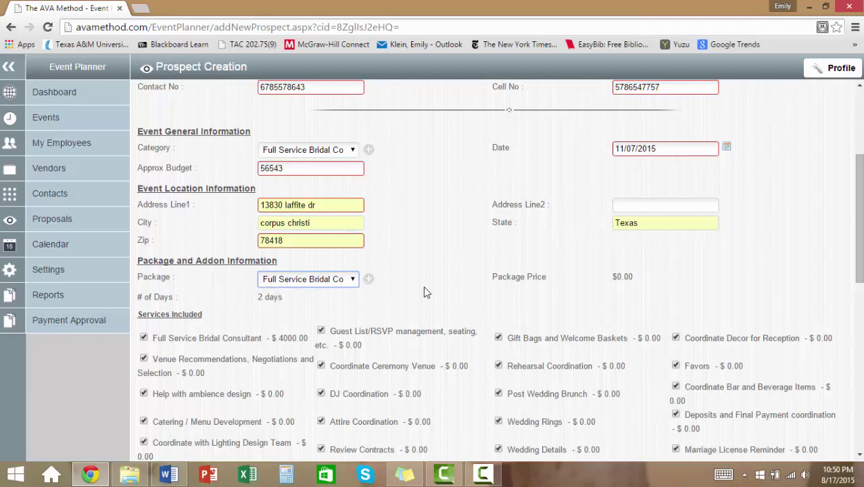
{"action": "scroll", "coordinate": [426, 291], "scroll_direction": "down", "scroll_amount": 2}
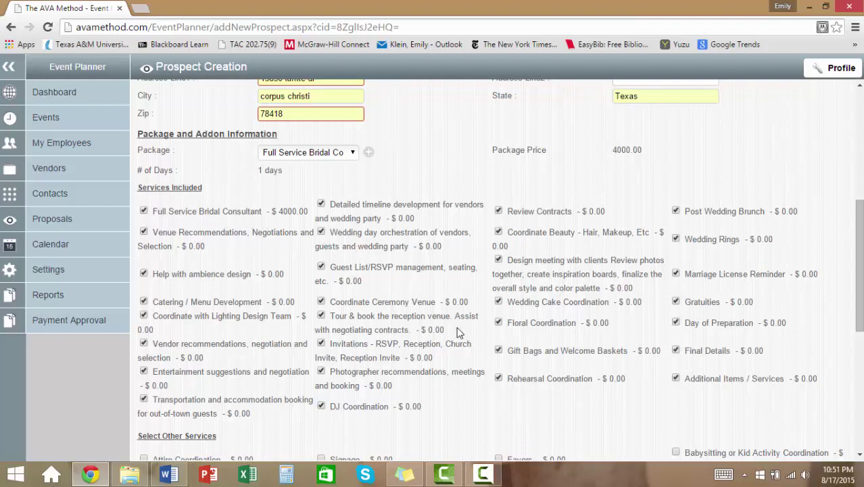
- Tick Wedding Details, Favors, Babysitting or Kid Activity Coordination and Sandals Honeymoon as other services
{"action": "scroll", "coordinate": [458, 331], "scroll_direction": "down", "scroll_amount": 4}
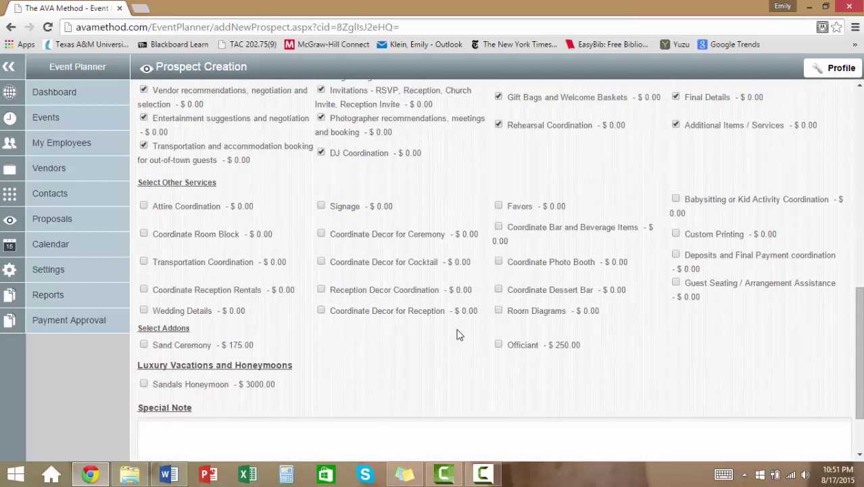
{"action": "left_click", "coordinate": [144, 310]}
{"action": "left_click", "coordinate": [499, 206]}
{"action": "left_click", "coordinate": [676, 200]}
{"action": "scroll", "coordinate": [579, 365], "scroll_direction": "down", "scroll_amount": 1}
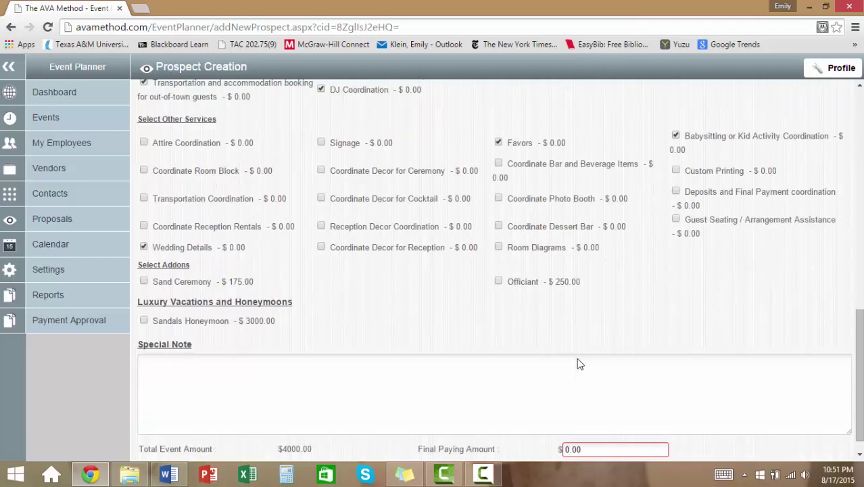
{"action": "left_click", "coordinate": [143, 321]}
{"action": "left_click", "coordinate": [203, 366]}
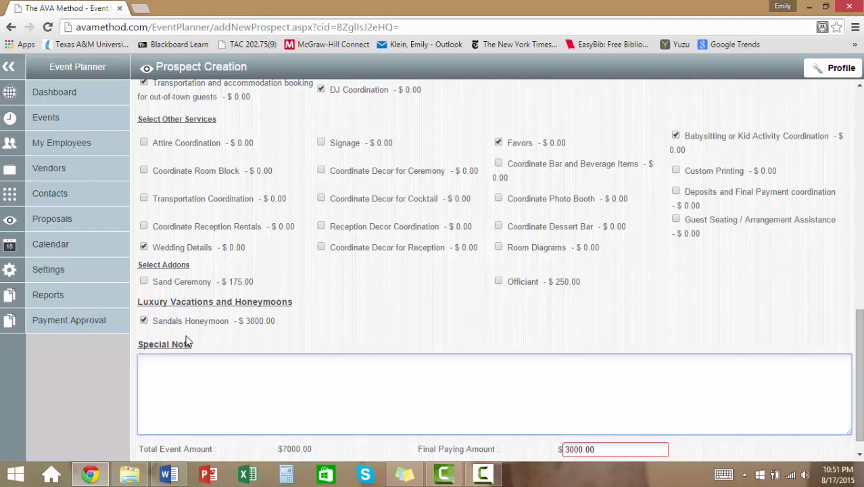
{"action": "scroll", "coordinate": [514, 302], "scroll_direction": "down", "scroll_amount": 1}
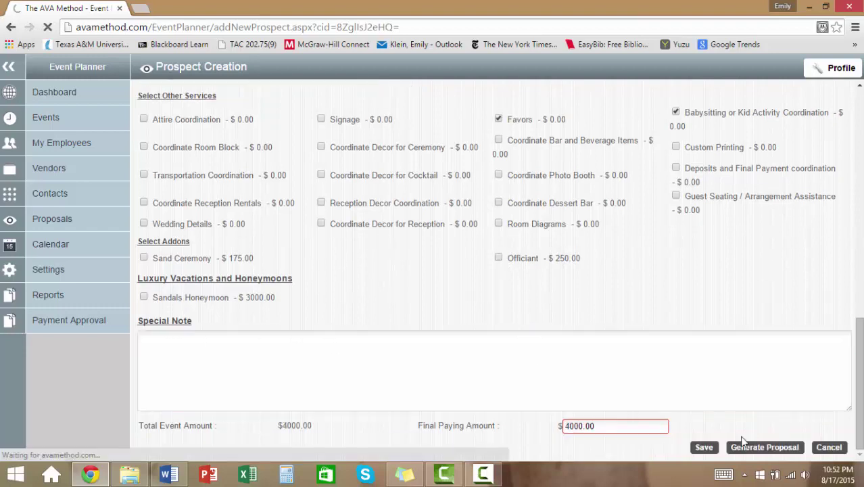
- Generate the $4,000.00 customer proposal
{"action": "left_click", "coordinate": [752, 449]}
{"action": "scroll", "coordinate": [492, 271], "scroll_direction": "down", "scroll_amount": 4}
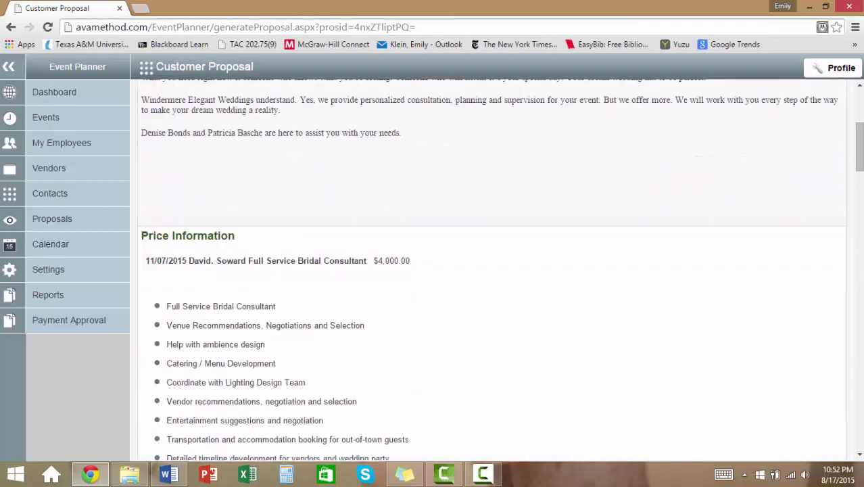
{"action": "scroll", "coordinate": [492, 271], "scroll_direction": "up", "scroll_amount": 2}
{"action": "scroll", "coordinate": [448, 127], "scroll_direction": "up", "scroll_amount": 1}
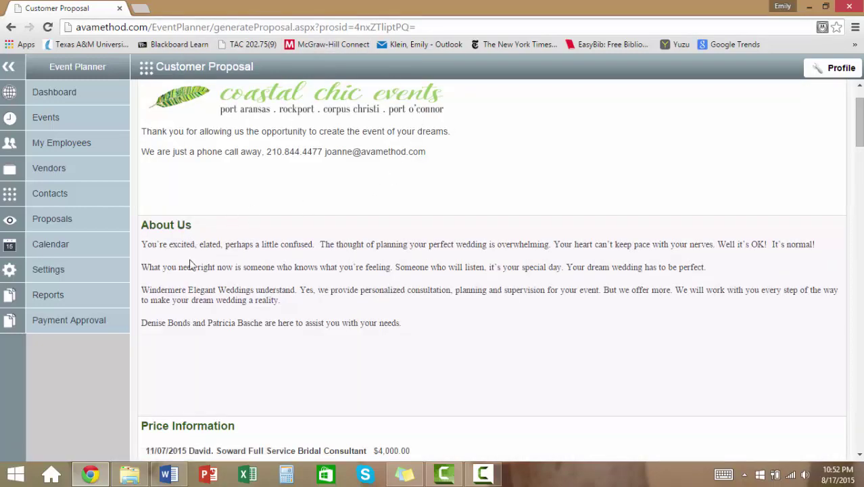
{"action": "scroll", "coordinate": [222, 355], "scroll_direction": "down", "scroll_amount": 2}
{"action": "scroll", "coordinate": [223, 355], "scroll_direction": "down", "scroll_amount": 1}
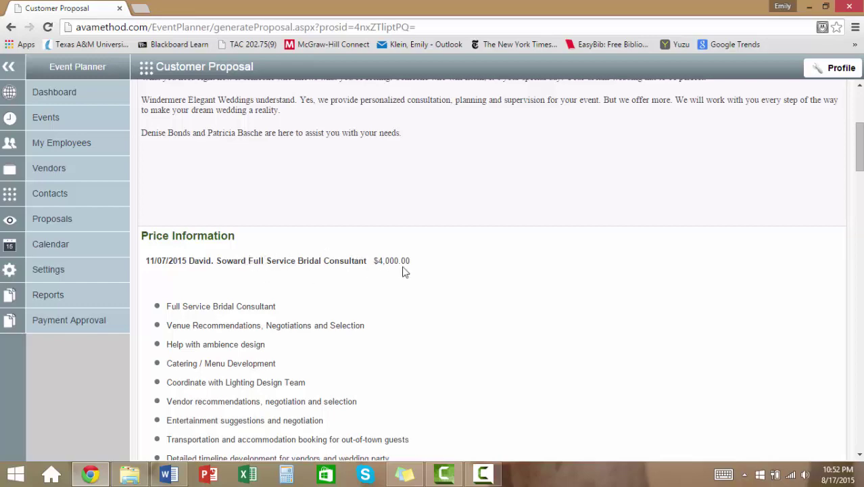
- Review the proposal, email it to the customer, and go to the Contacts page
{"action": "scroll", "coordinate": [427, 272], "scroll_direction": "down", "scroll_amount": 3}
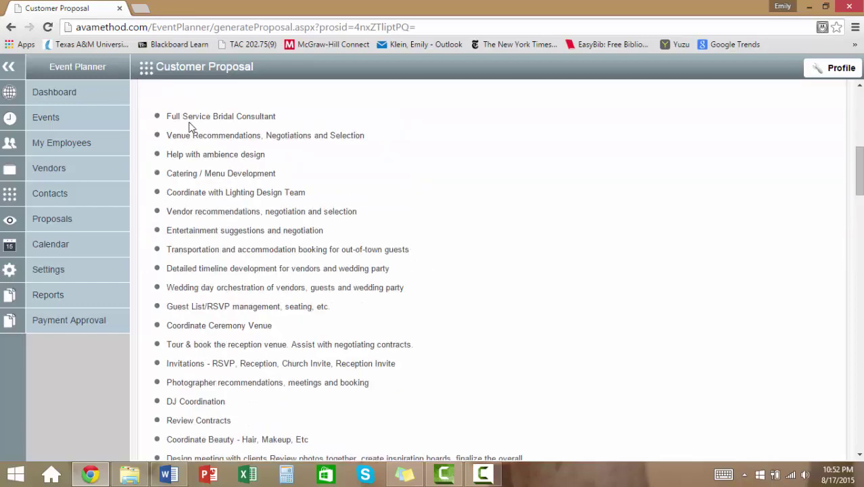
{"action": "scroll", "coordinate": [522, 323], "scroll_direction": "down", "scroll_amount": 2}
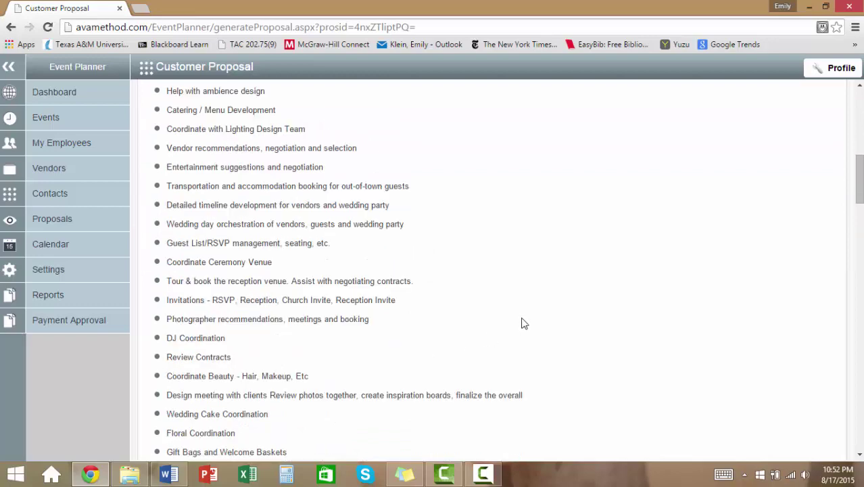
{"action": "scroll", "coordinate": [522, 323], "scroll_direction": "down", "scroll_amount": 5}
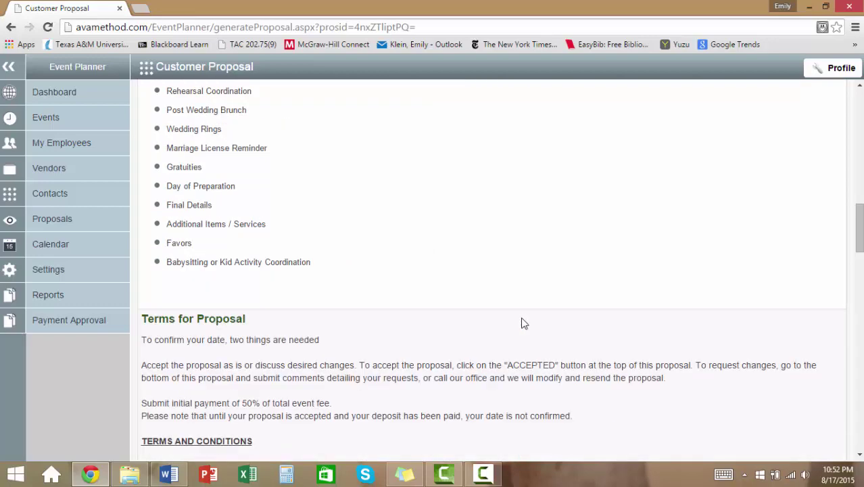
{"action": "scroll", "coordinate": [522, 323], "scroll_direction": "up", "scroll_amount": 2}
{"action": "scroll", "coordinate": [522, 323], "scroll_direction": "up", "scroll_amount": 7}
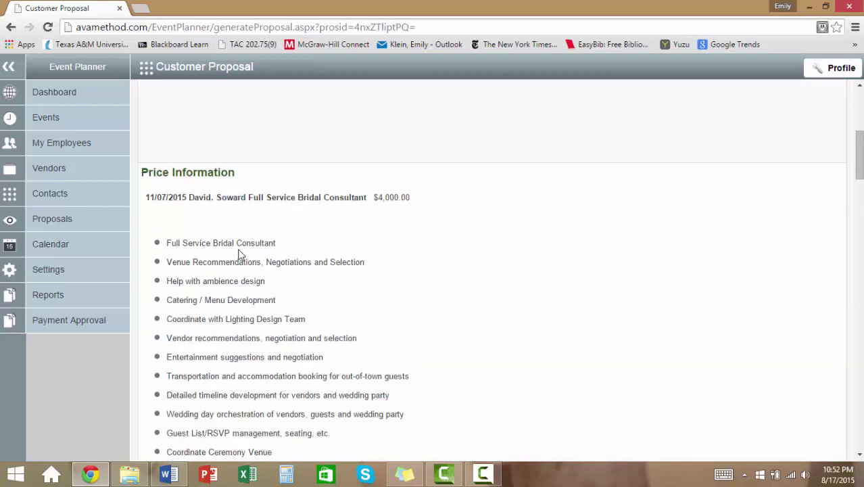
{"action": "scroll", "coordinate": [518, 255], "scroll_direction": "down", "scroll_amount": 10}
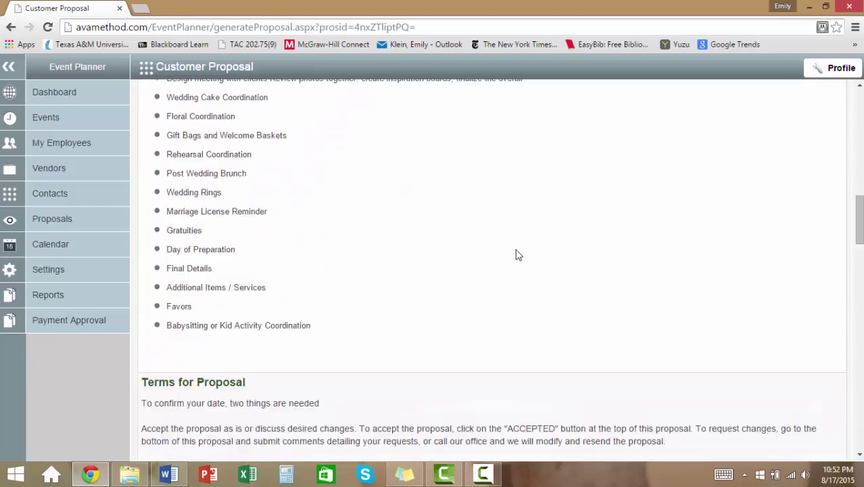
{"action": "scroll", "coordinate": [518, 254], "scroll_direction": "down", "scroll_amount": 10}
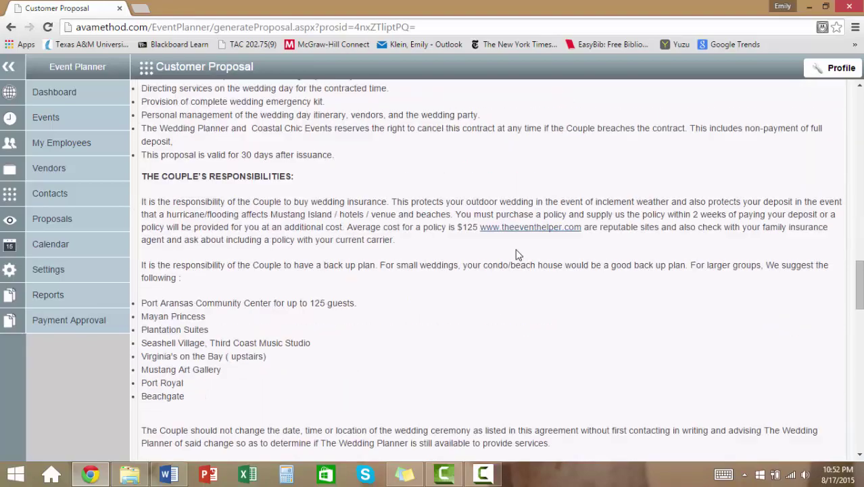
{"action": "scroll", "coordinate": [518, 255], "scroll_direction": "down", "scroll_amount": 15}
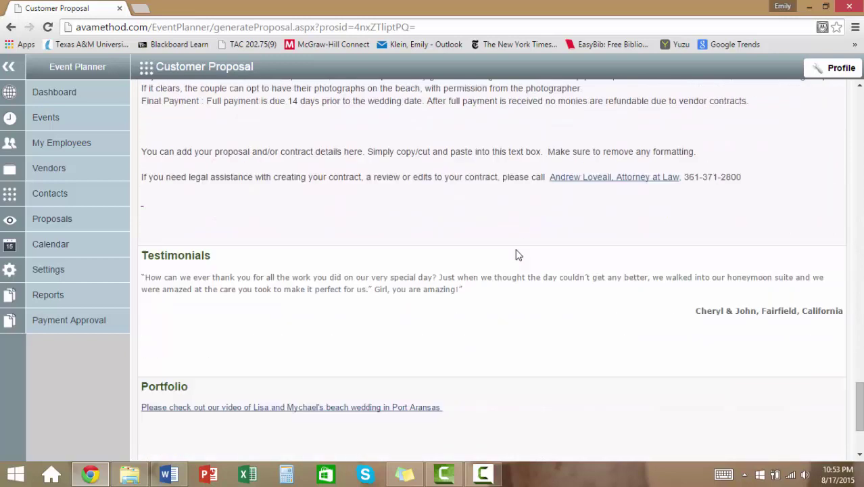
{"action": "scroll", "coordinate": [575, 334], "scroll_direction": "down", "scroll_amount": 2}
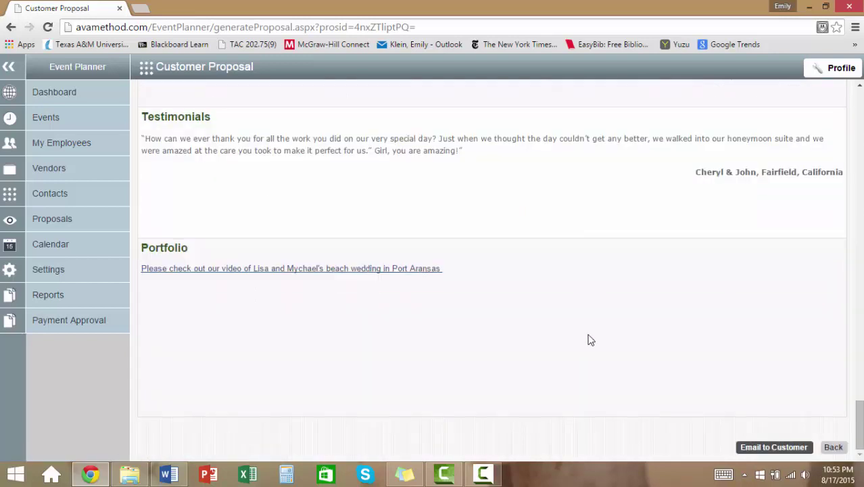
{"action": "left_click", "coordinate": [771, 448]}
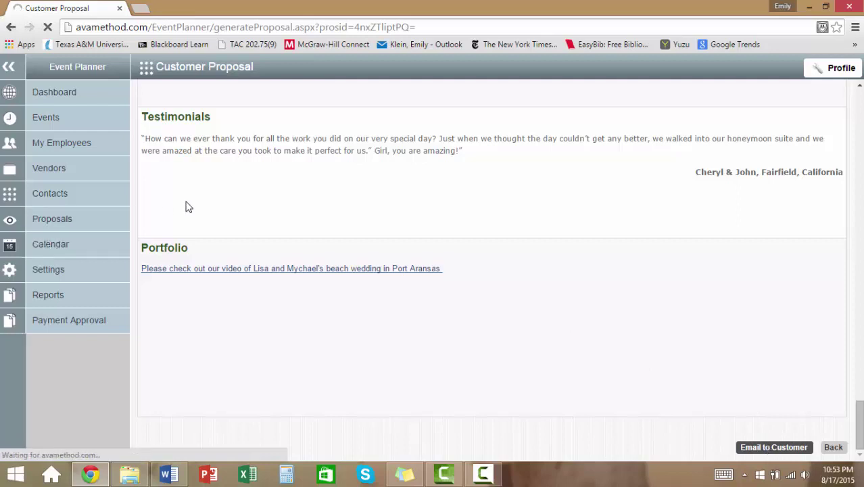
{"action": "left_click", "coordinate": [47, 194]}
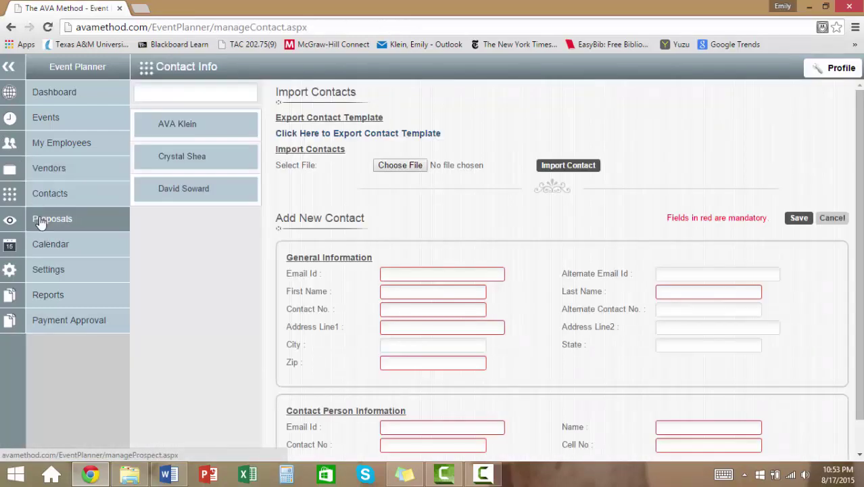
- Open the Proposals list from the left sidebar
{"action": "left_click", "coordinate": [40, 221]}
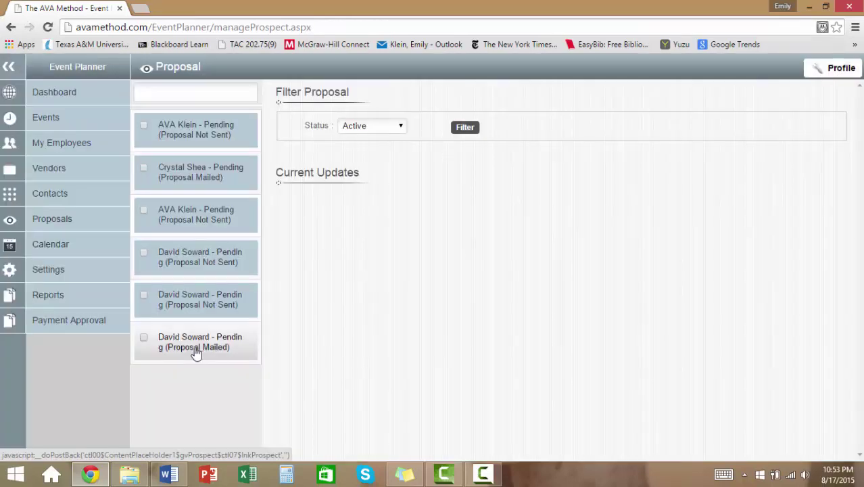